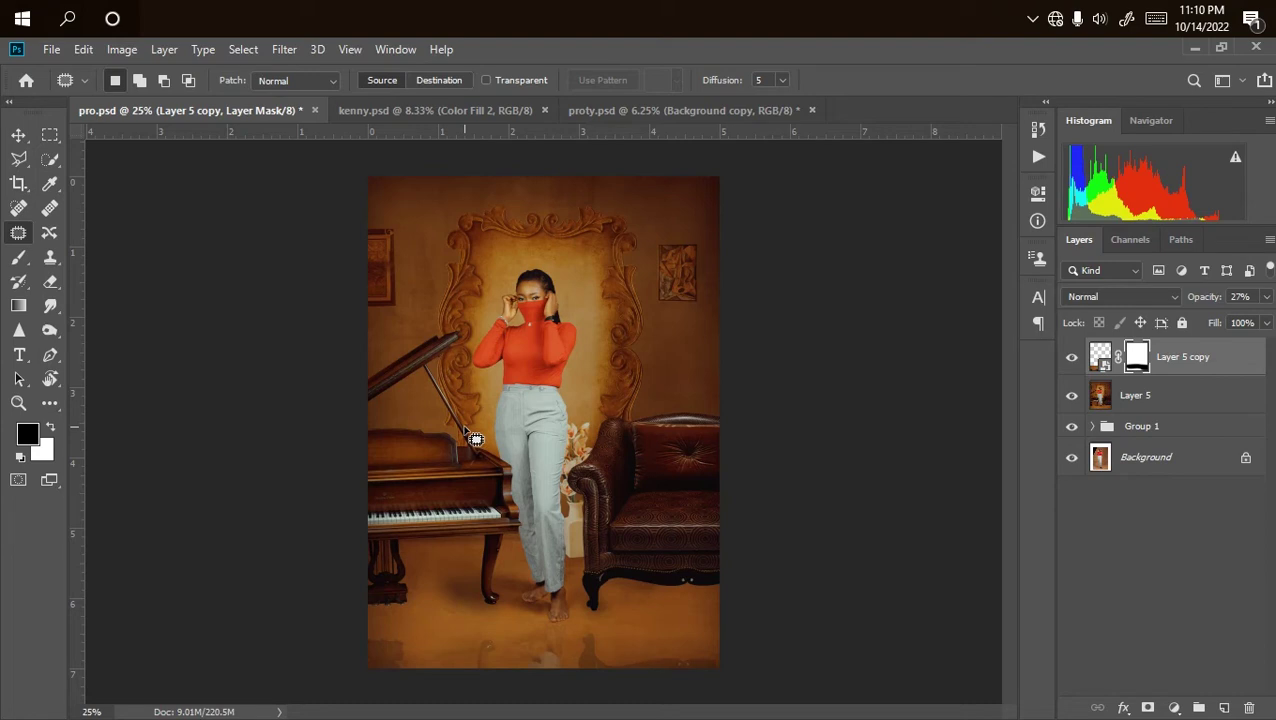
Inspect the piano portrait's floor reflection, glance at kenny.psd and proty.psd, then return to pro.psd.
{"action": "key", "text": "ctrl+plus"}
{"action": "key", "text": "ctrl+plus"}
{"action": "key", "text": "ctrl+plus"}
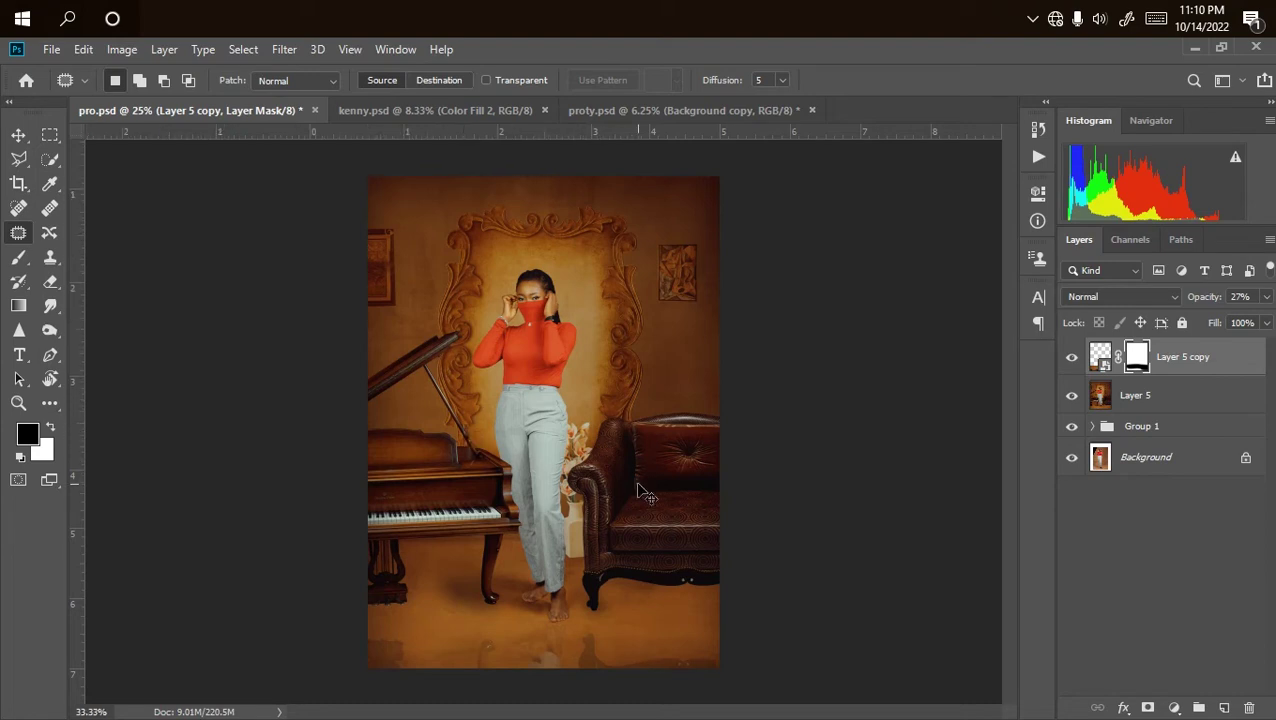
{"action": "left_click_drag", "start_coordinate": [1008, 444], "coordinate": [1020, 590]}
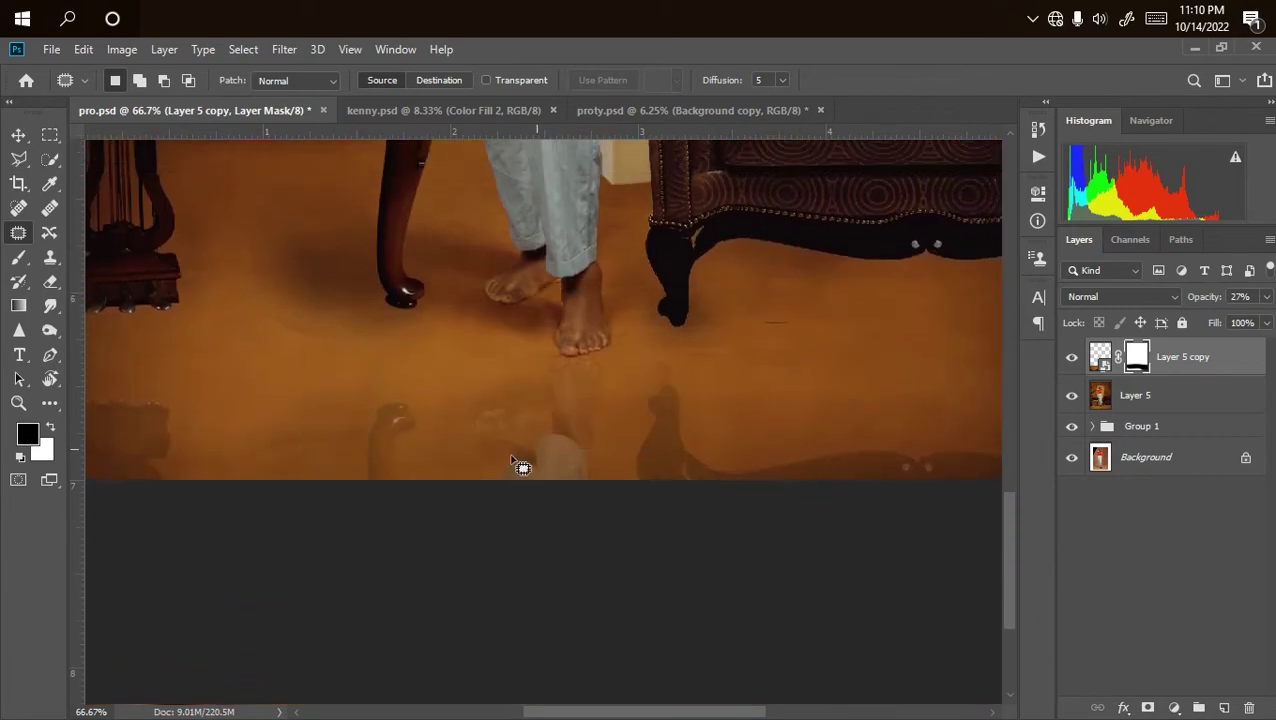
{"action": "key", "text": "ctrl+minus"}
{"action": "key", "text": "ctrl+minus"}
{"action": "key", "text": "ctrl+minus"}
{"action": "key", "text": "ctrl+minus"}
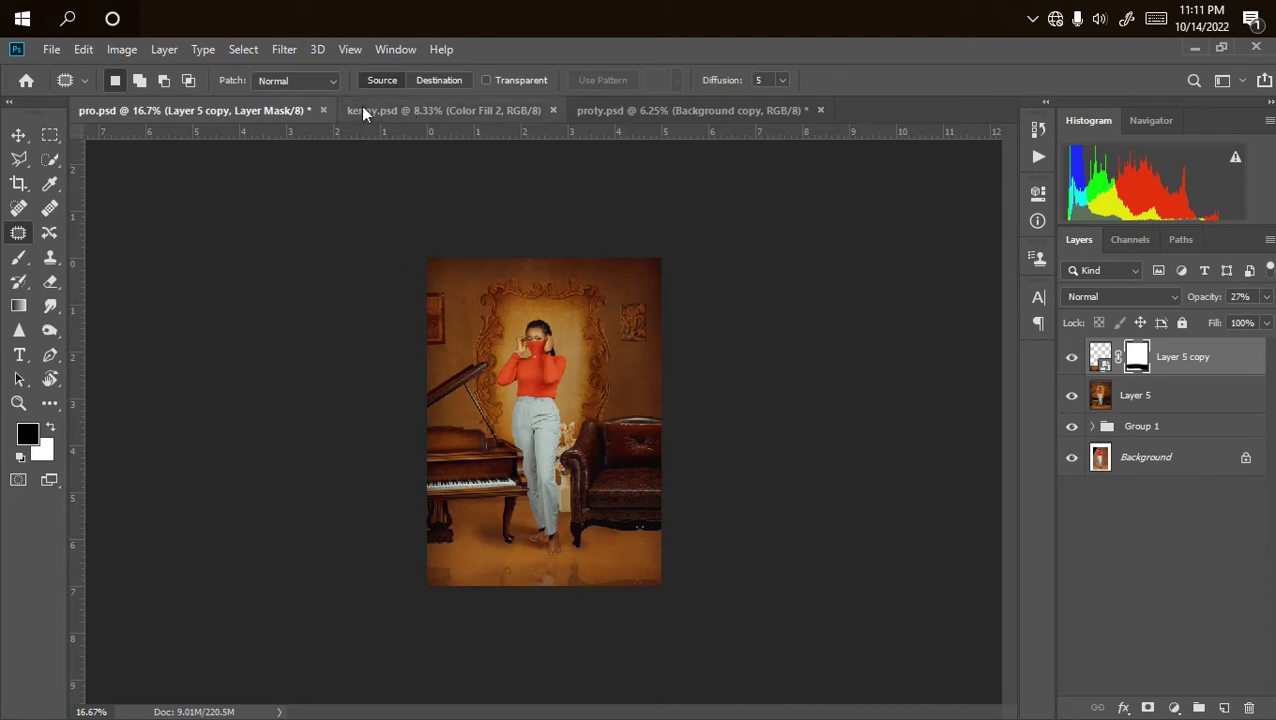
{"action": "left_click", "coordinate": [407, 108]}
{"action": "left_click", "coordinate": [641, 111]}
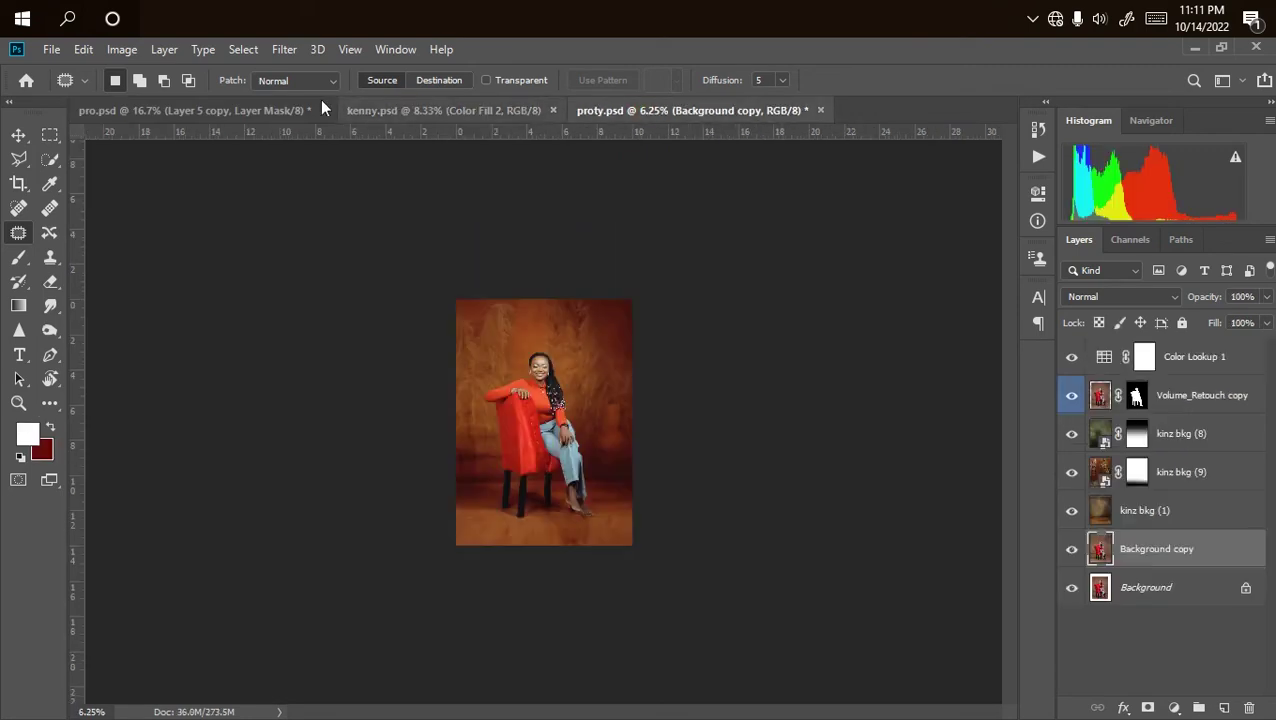
{"action": "left_click", "coordinate": [258, 106]}
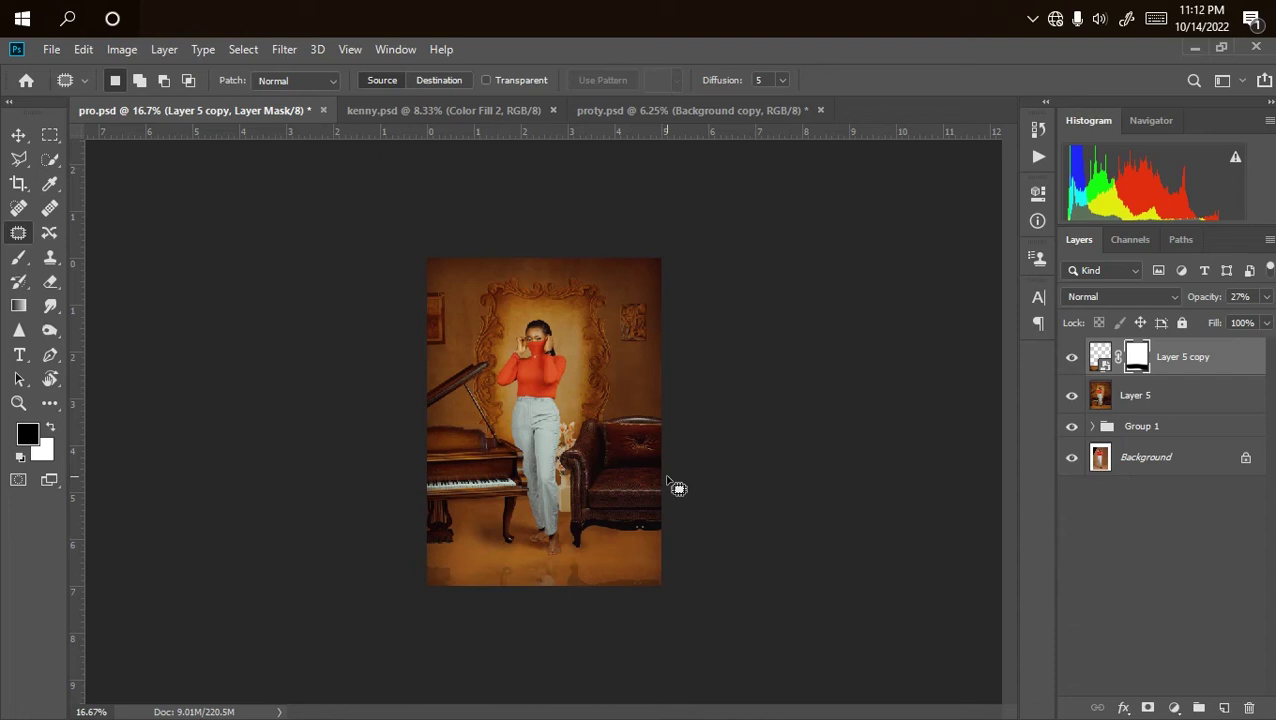
Delete the faded Layer 5 copy reflection layer from pro.psd, leaving Layer 5 on top.
{"action": "key", "text": "ctrl+plus"}
{"action": "key", "text": "ctrl+plus"}
{"action": "key", "text": "ctrl+plus"}
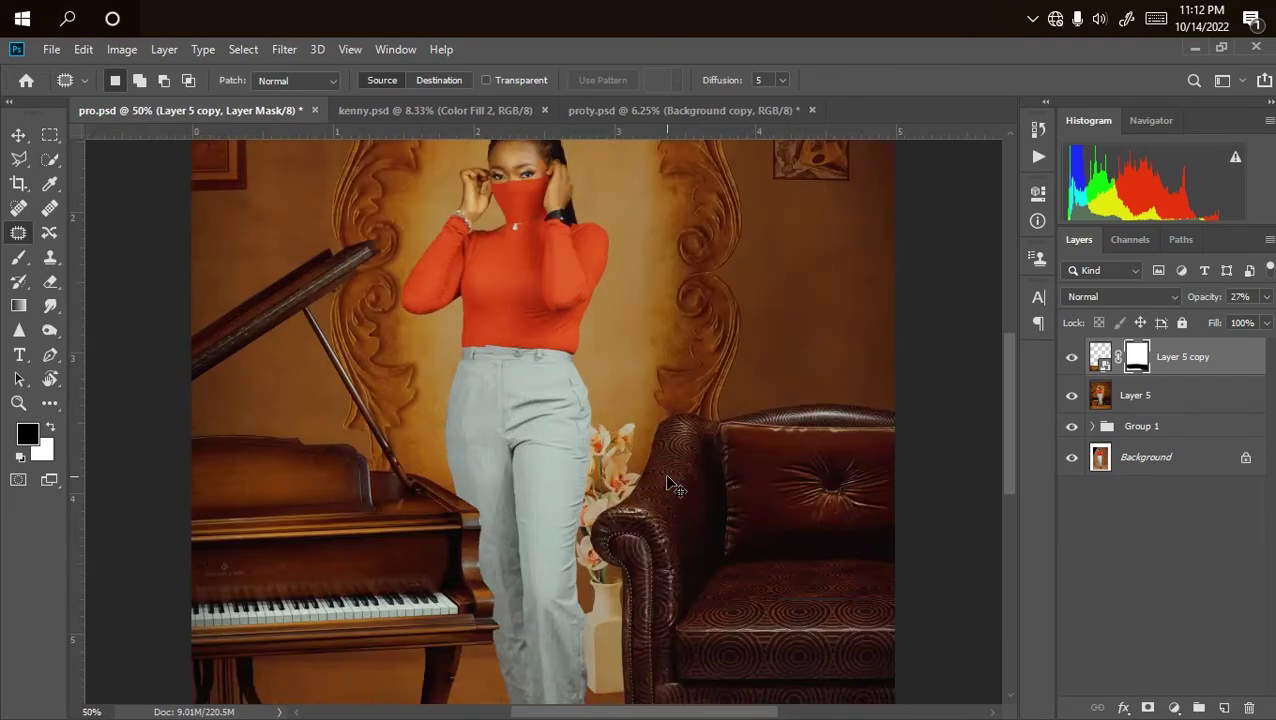
{"action": "key", "text": "ctrl+minus"}
{"action": "key", "text": "ctrl+minus"}
{"action": "left_click", "coordinate": [1180, 402]}
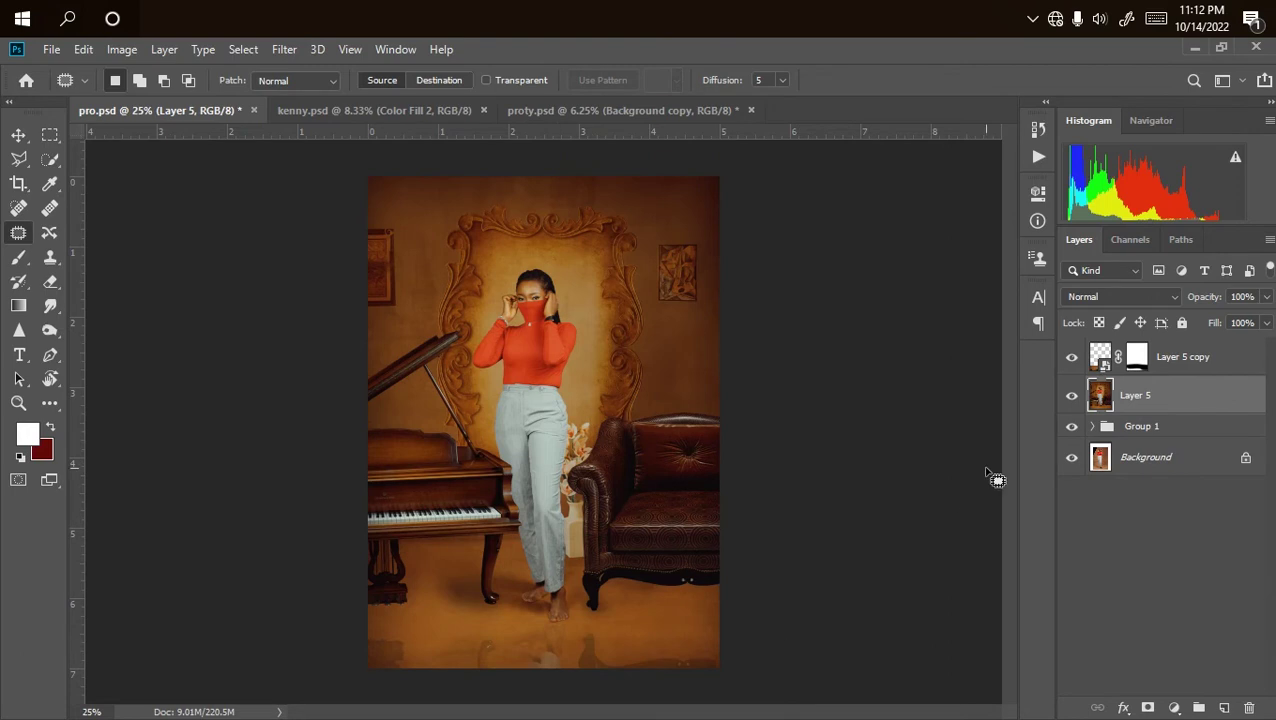
{"action": "left_click", "coordinate": [1205, 356]}
{"action": "key", "text": "Delete"}
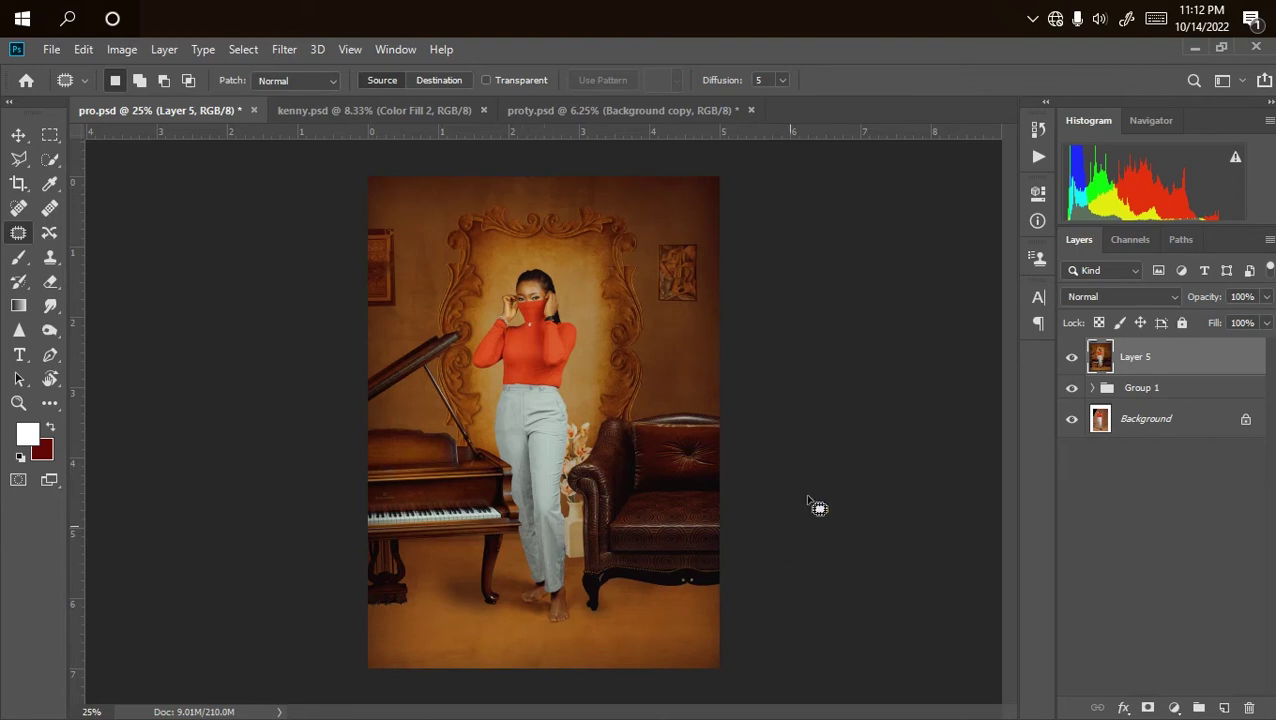
{"action": "left_click", "coordinate": [1032, 18]}
{"action": "left_click", "coordinate": [1066, 65]}
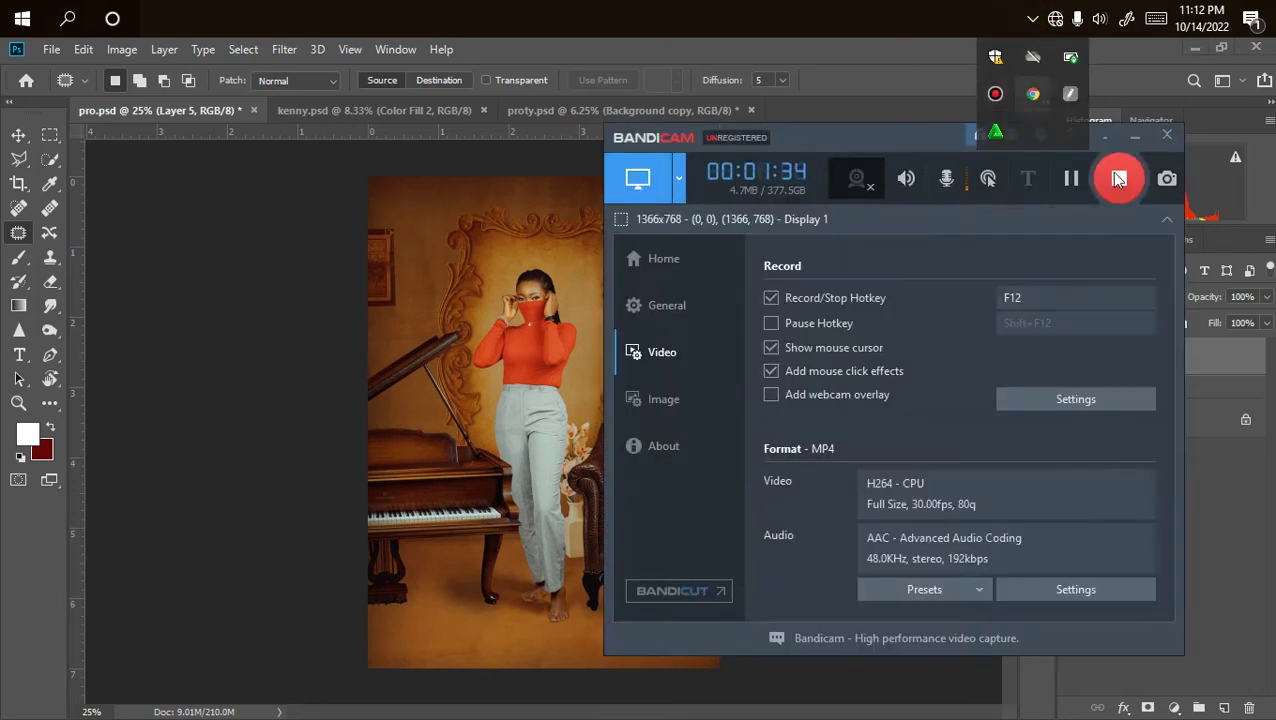
{"action": "key", "text": "ctrl+plus"}
{"action": "key", "text": "ctrl+minus"}
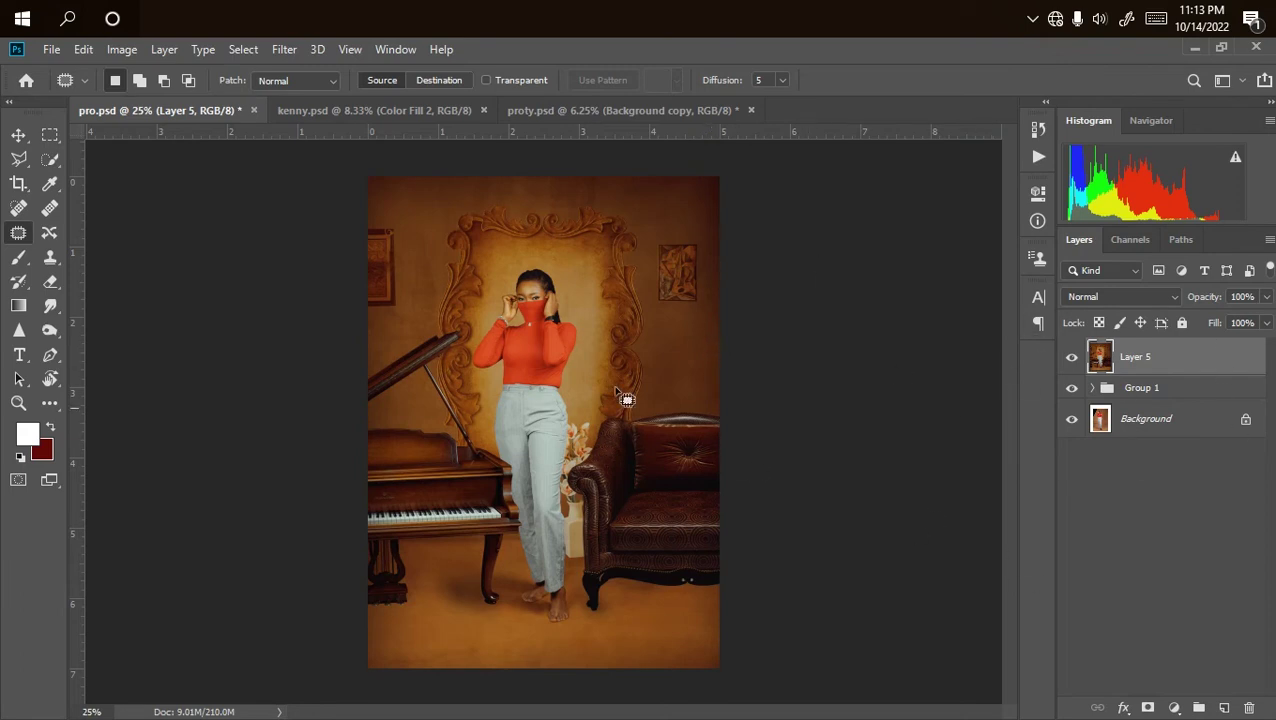
Delete Layer 5 and expand Group 1, toggling Hue/Saturation 1 on and back off.
{"action": "key", "text": "Delete"}
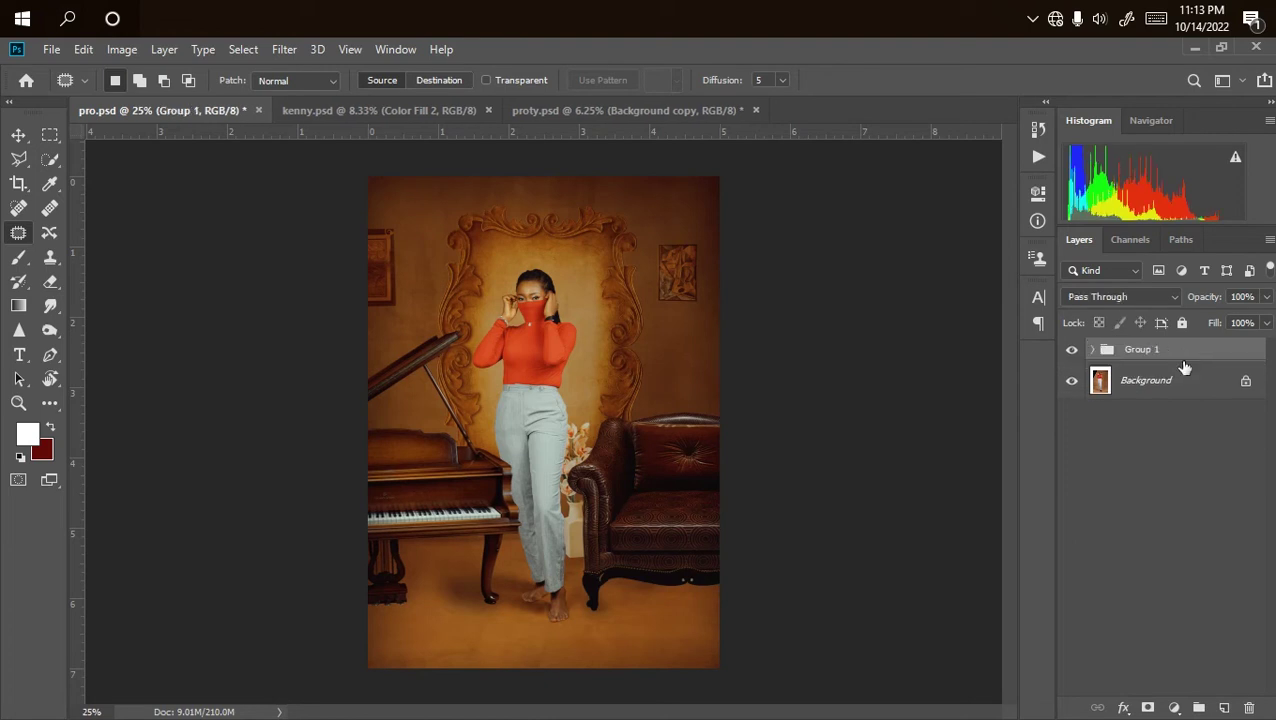
{"action": "left_click", "coordinate": [1092, 349]}
{"action": "scroll", "coordinate": [1265, 413], "scroll_direction": "down", "scroll_amount": 2}
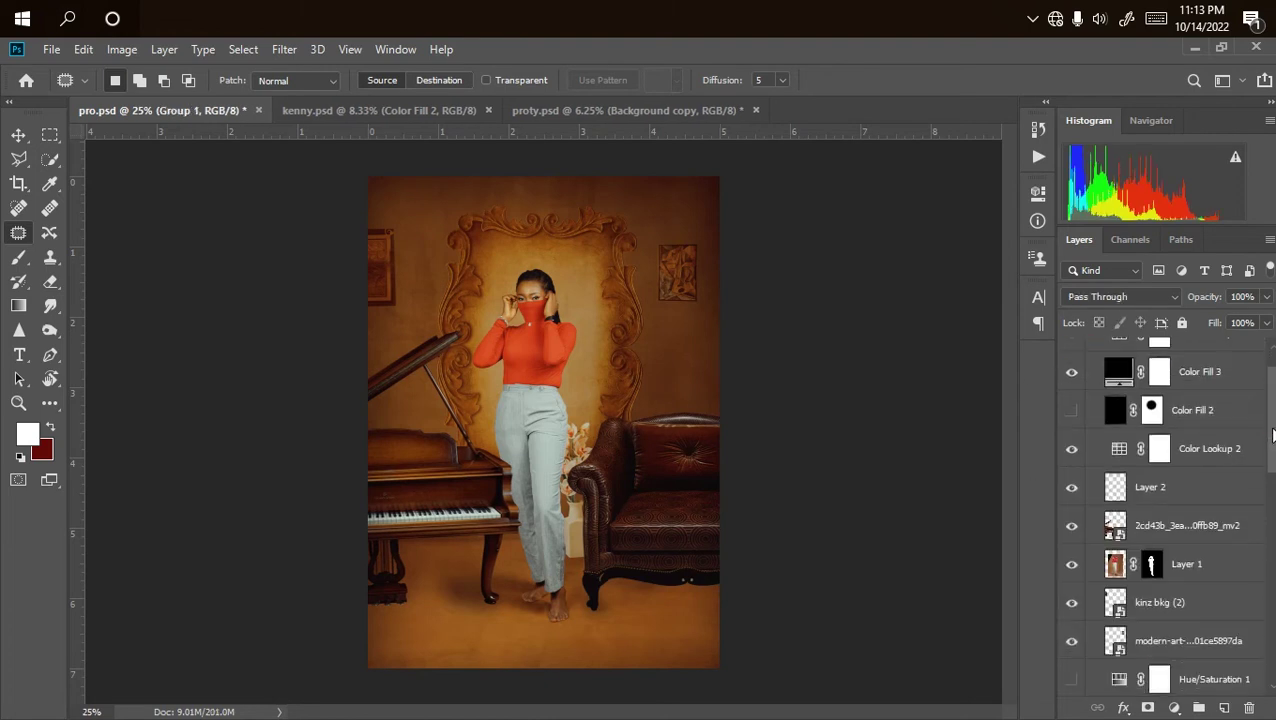
{"action": "mouse_move", "coordinate": [1071, 607]}
{"action": "left_mouse_down"}
{"action": "mouse_move", "coordinate": [1065, 485]}
{"action": "mouse_move", "coordinate": [1071, 595]}
{"action": "left_mouse_up"}
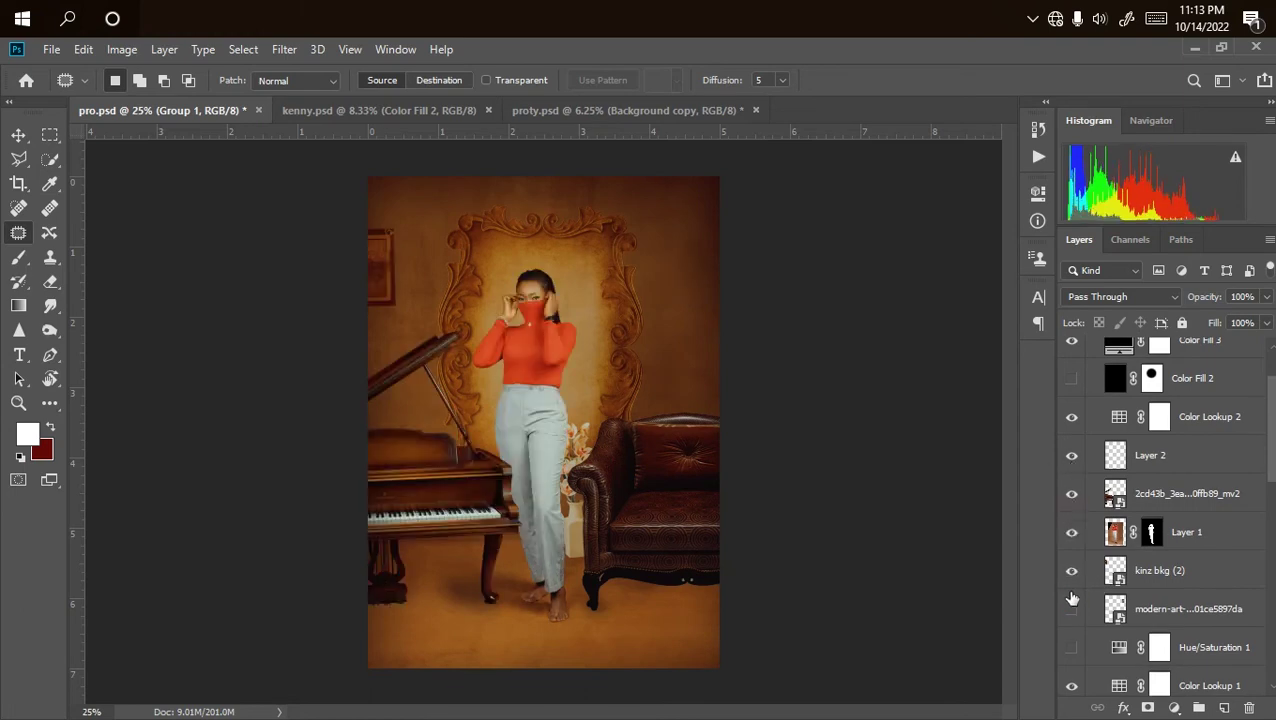
{"action": "left_click", "coordinate": [1072, 647]}
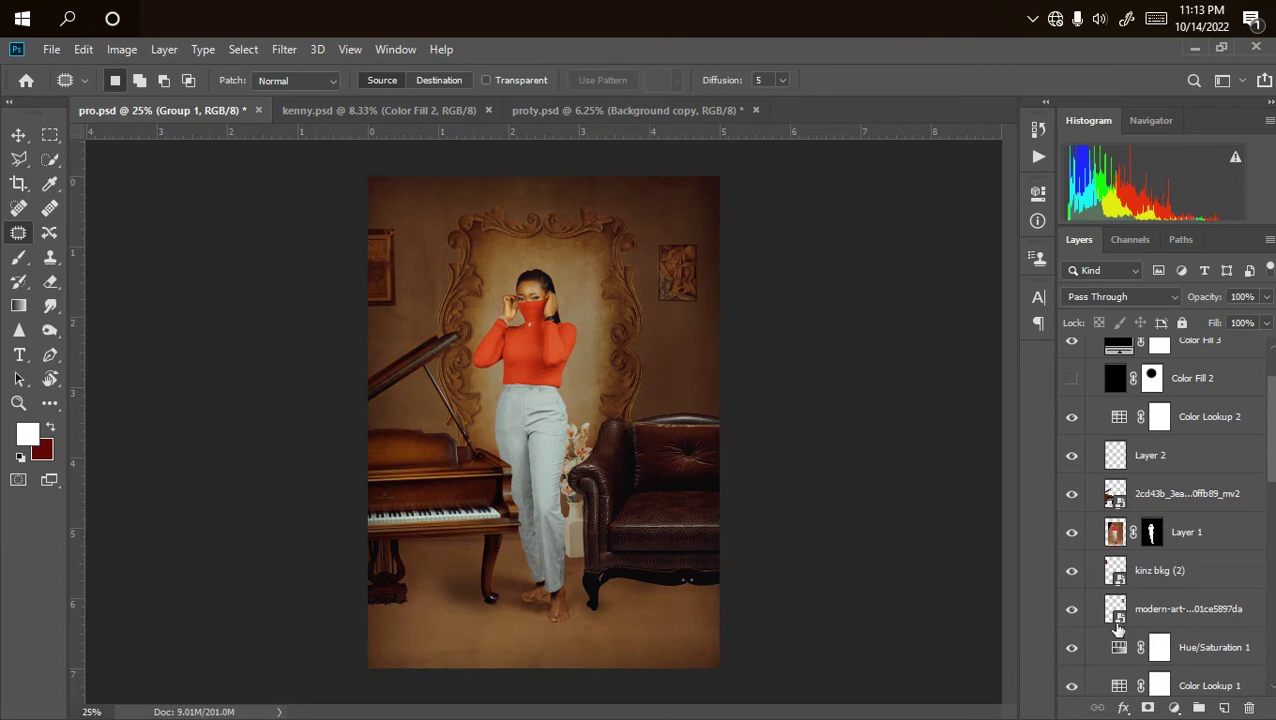
{"action": "left_click", "coordinate": [1073, 649]}
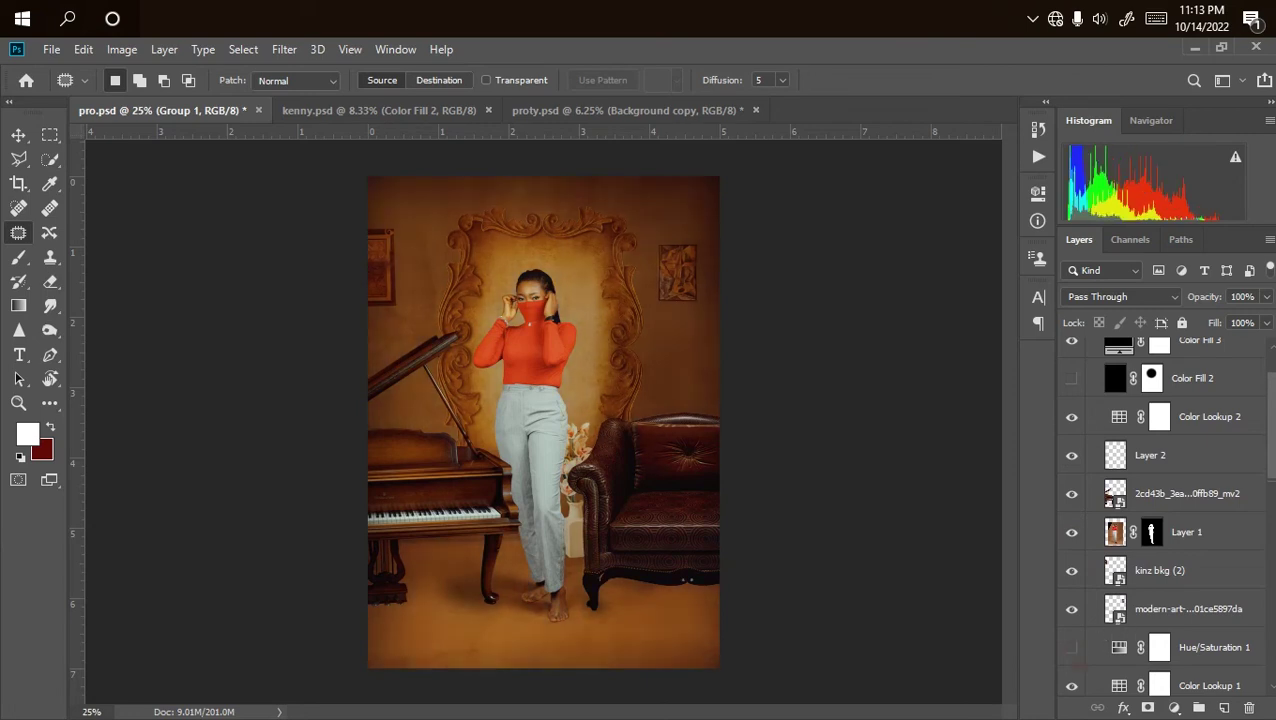
Collapse Group 1 and stamp all visible layers into a new Layer 5.
{"action": "scroll", "coordinate": [1135, 358], "scroll_direction": "up", "scroll_amount": 2}
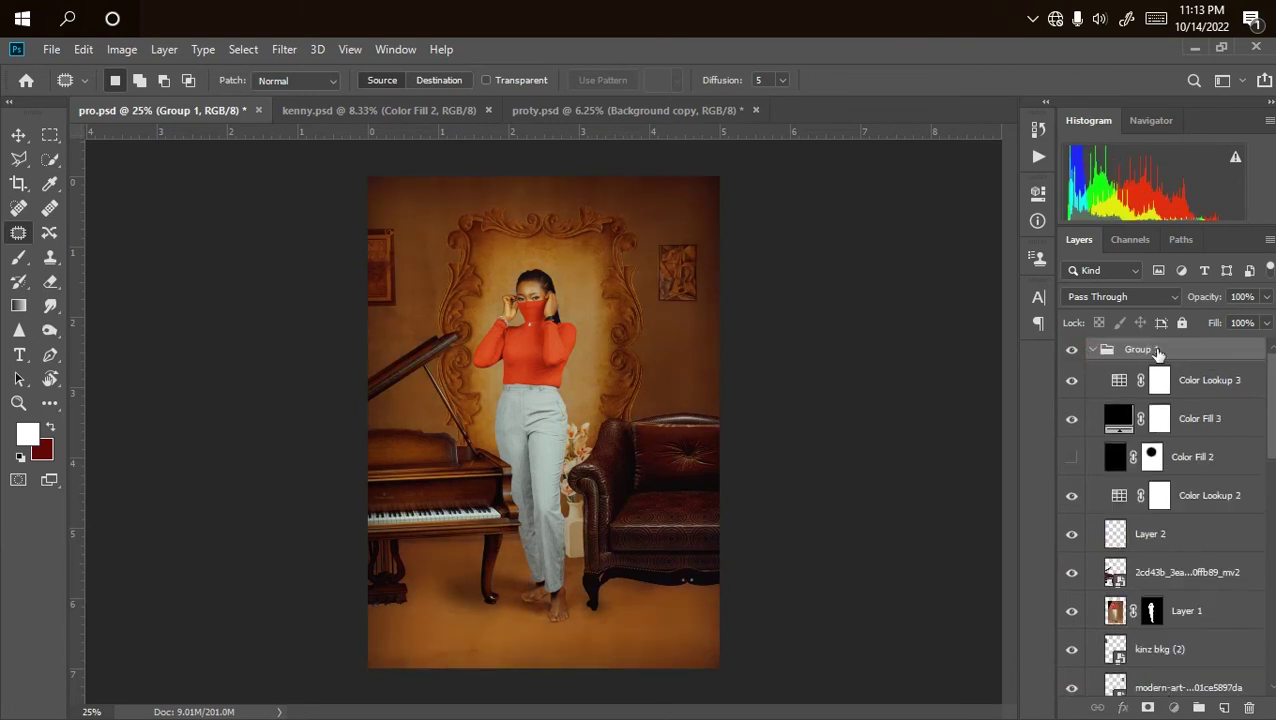
{"action": "left_click", "coordinate": [1093, 349]}
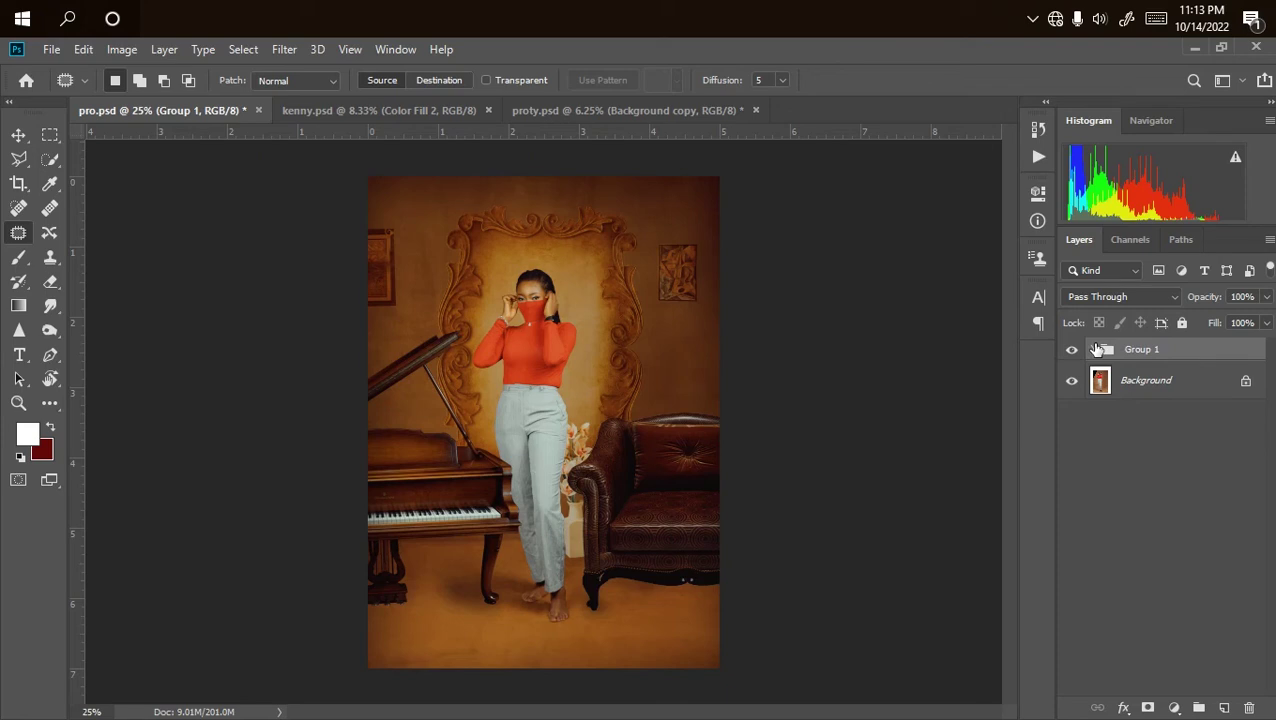
{"action": "key", "text": "ctrl+shift+alt+e"}
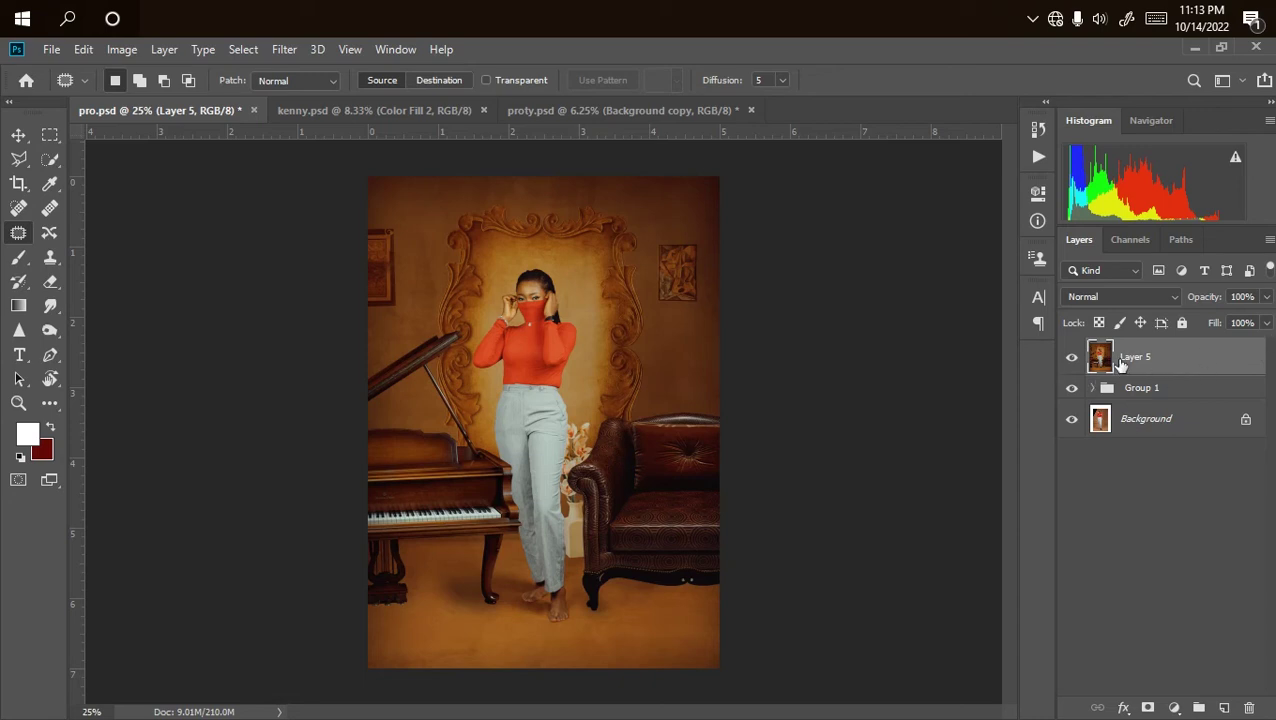
Duplicate Layer 5 and convert the copy to a smart object.
{"action": "key", "text": "ctrl+j"}
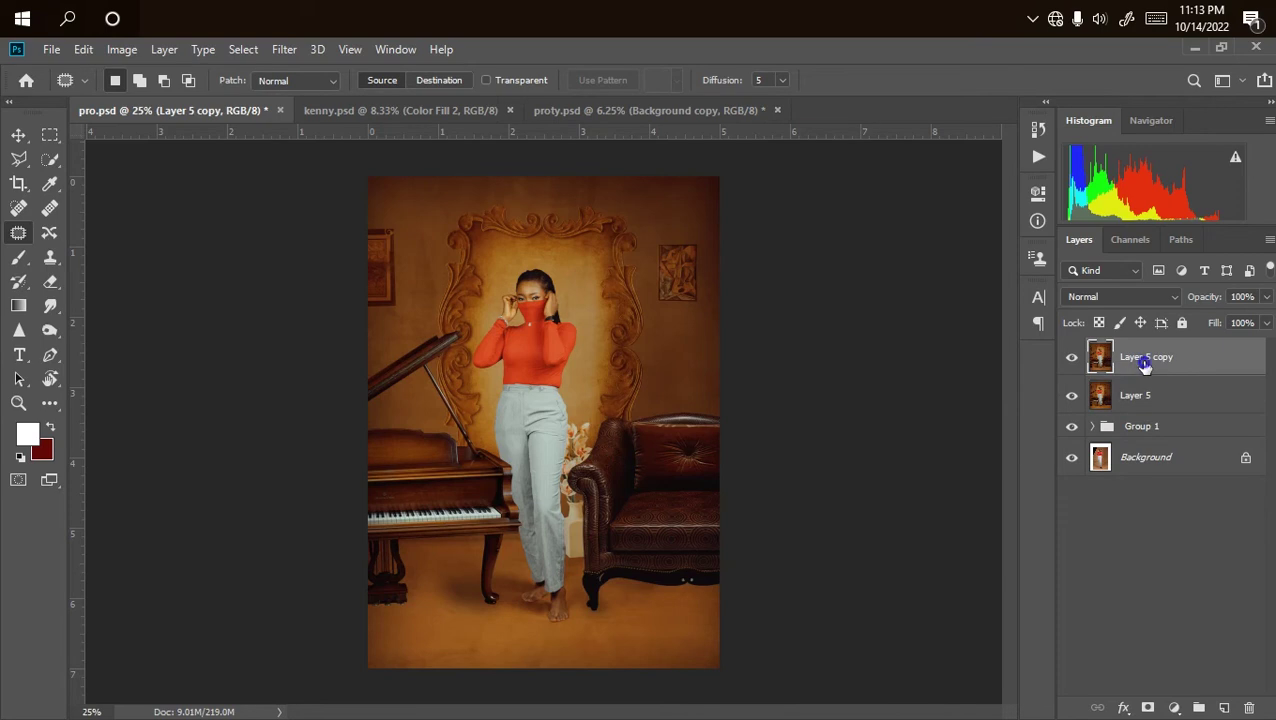
{"action": "right_click", "coordinate": [1145, 365]}
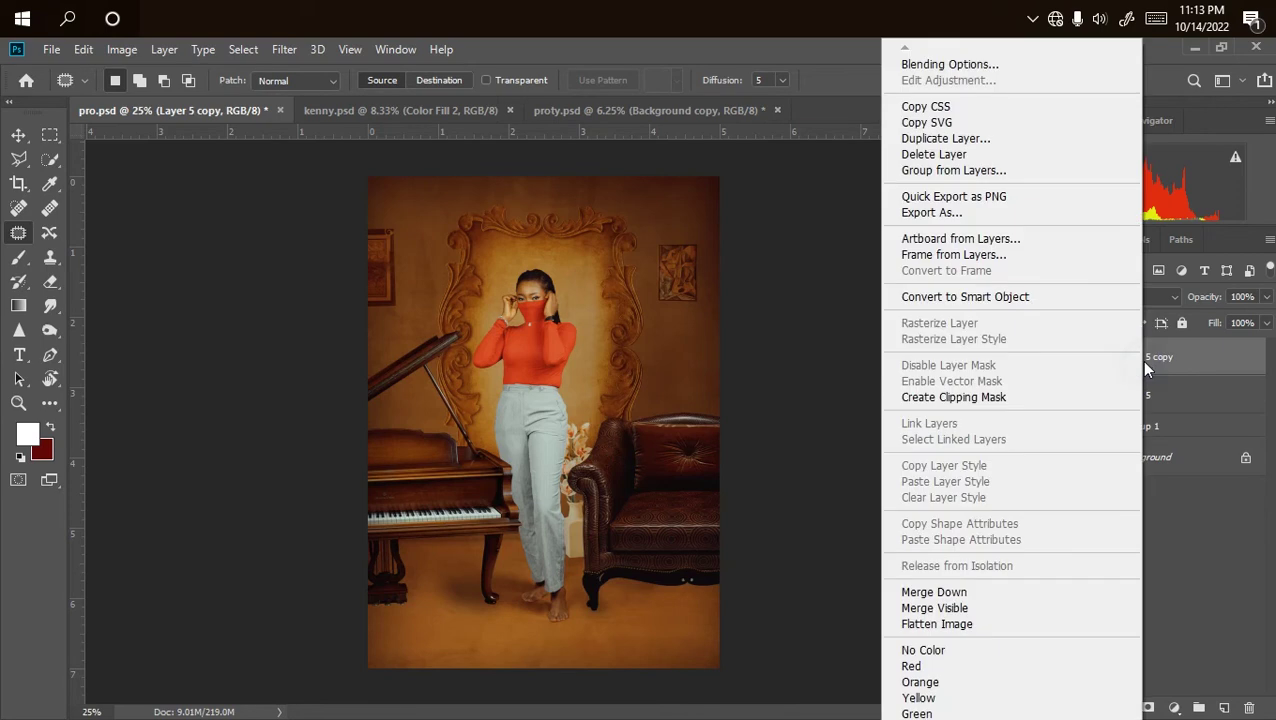
{"action": "left_click", "coordinate": [978, 296]}
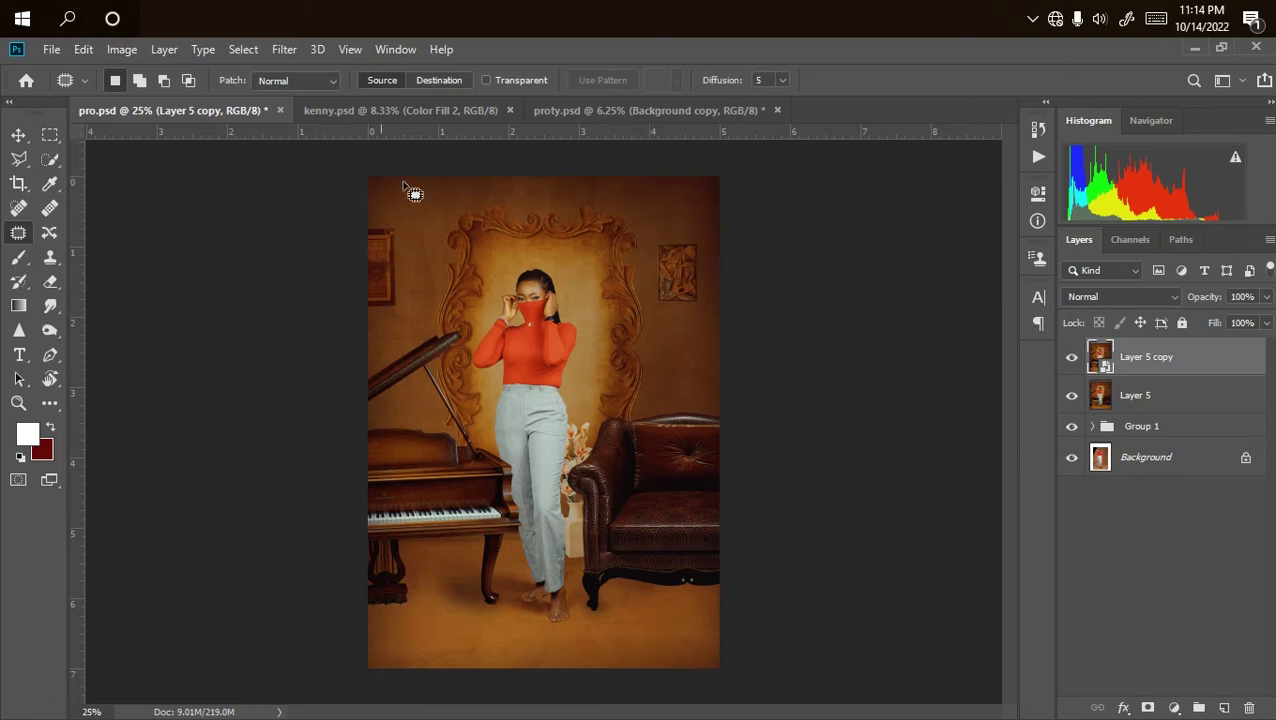
Try Flip Canvas Vertical, hide Layer 5 copy, then undo the flip.
{"action": "left_click", "coordinate": [120, 50]}
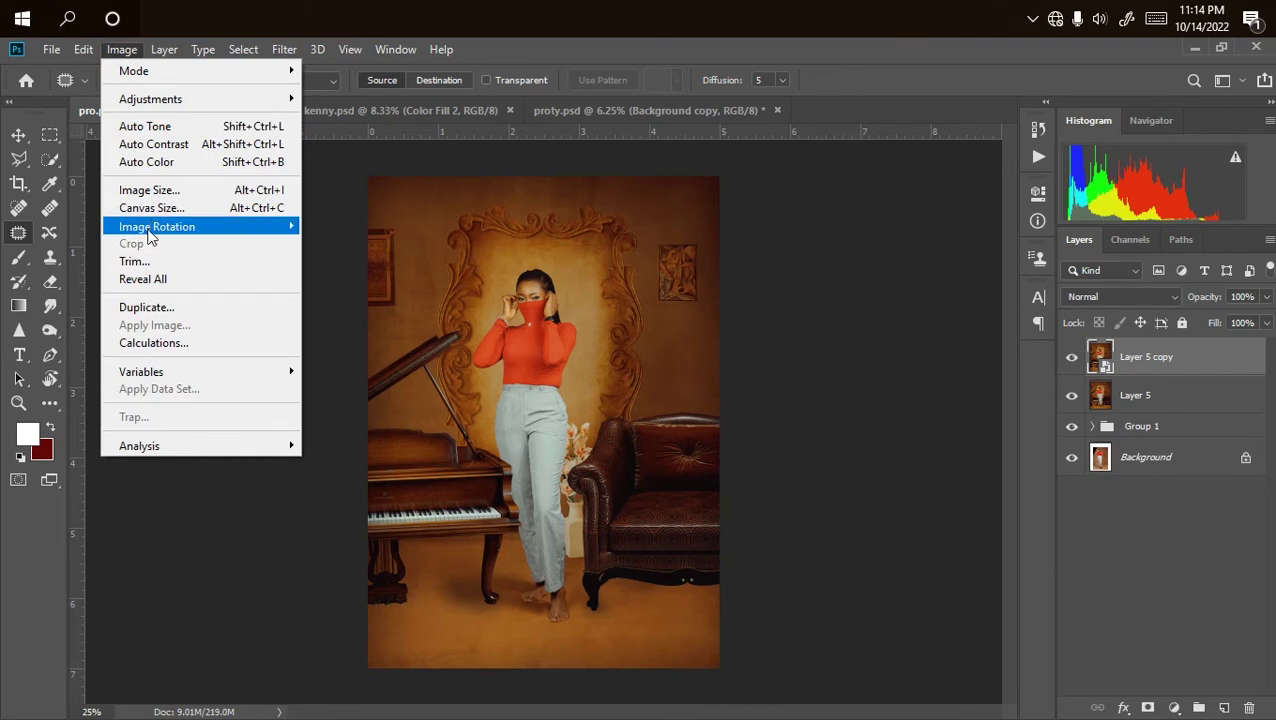
{"action": "mouse_move", "coordinate": [227, 224]}
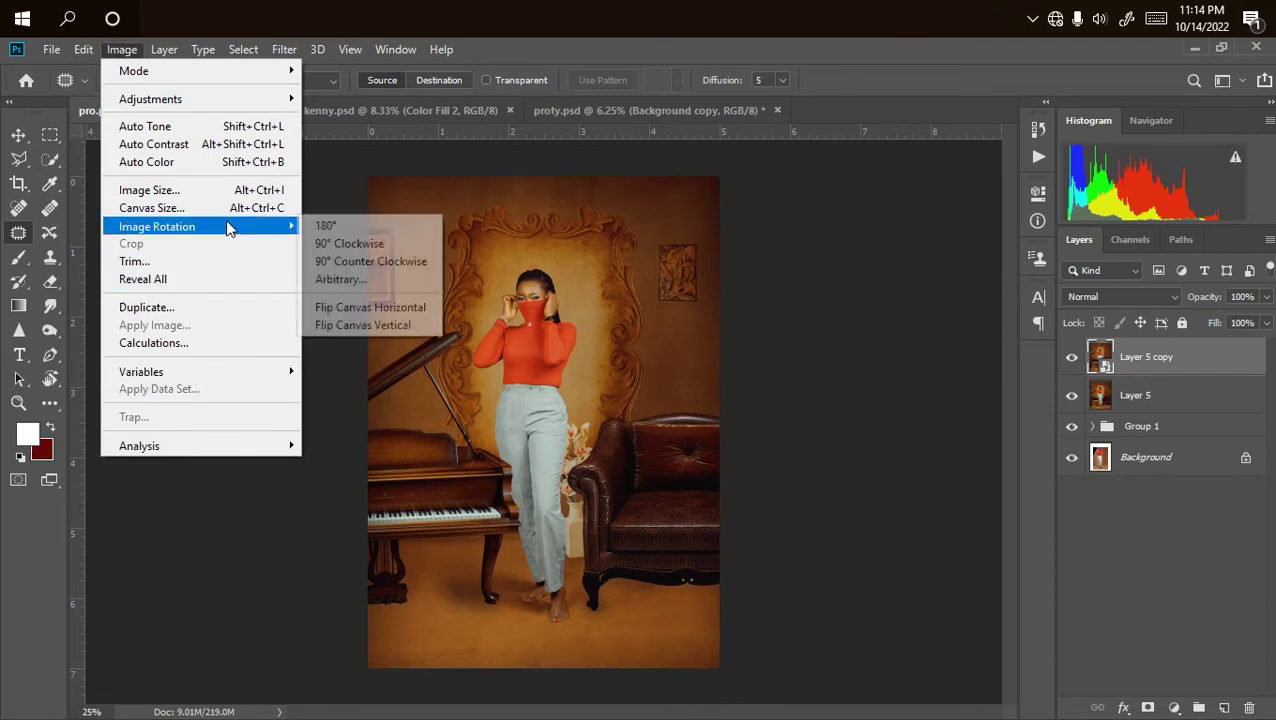
{"action": "left_click", "coordinate": [353, 326]}
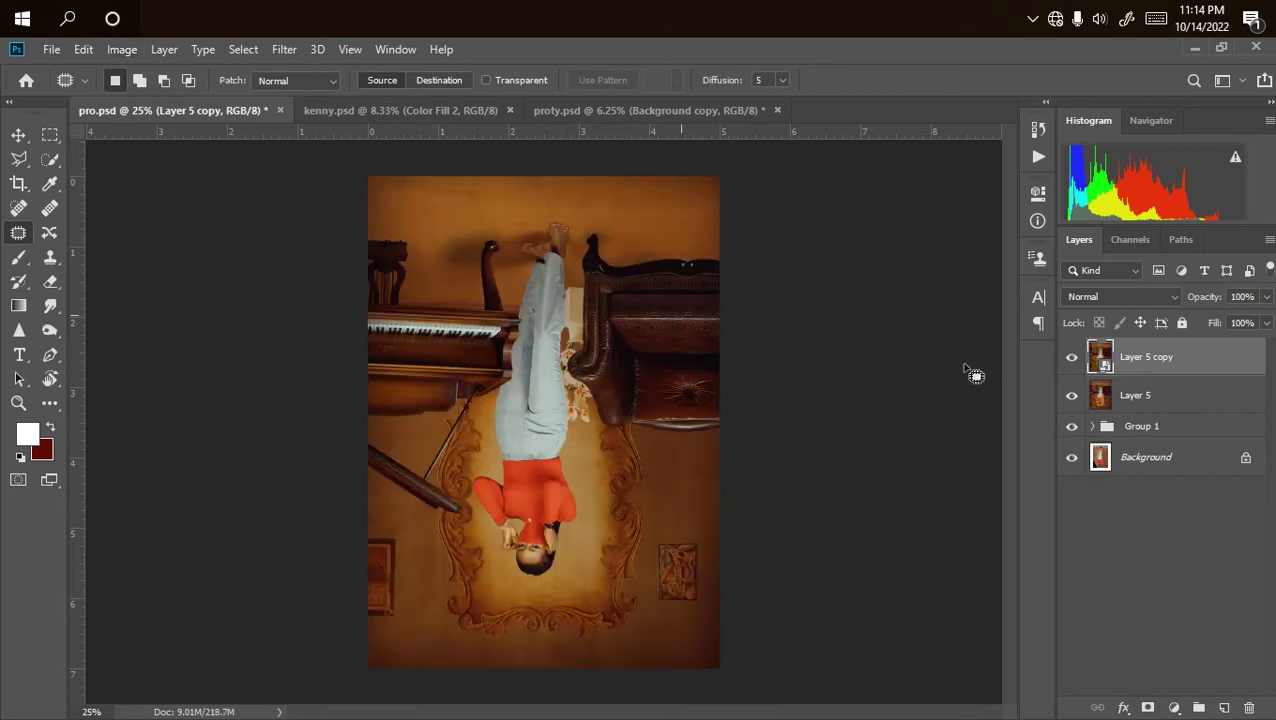
{"action": "left_click", "coordinate": [1072, 358]}
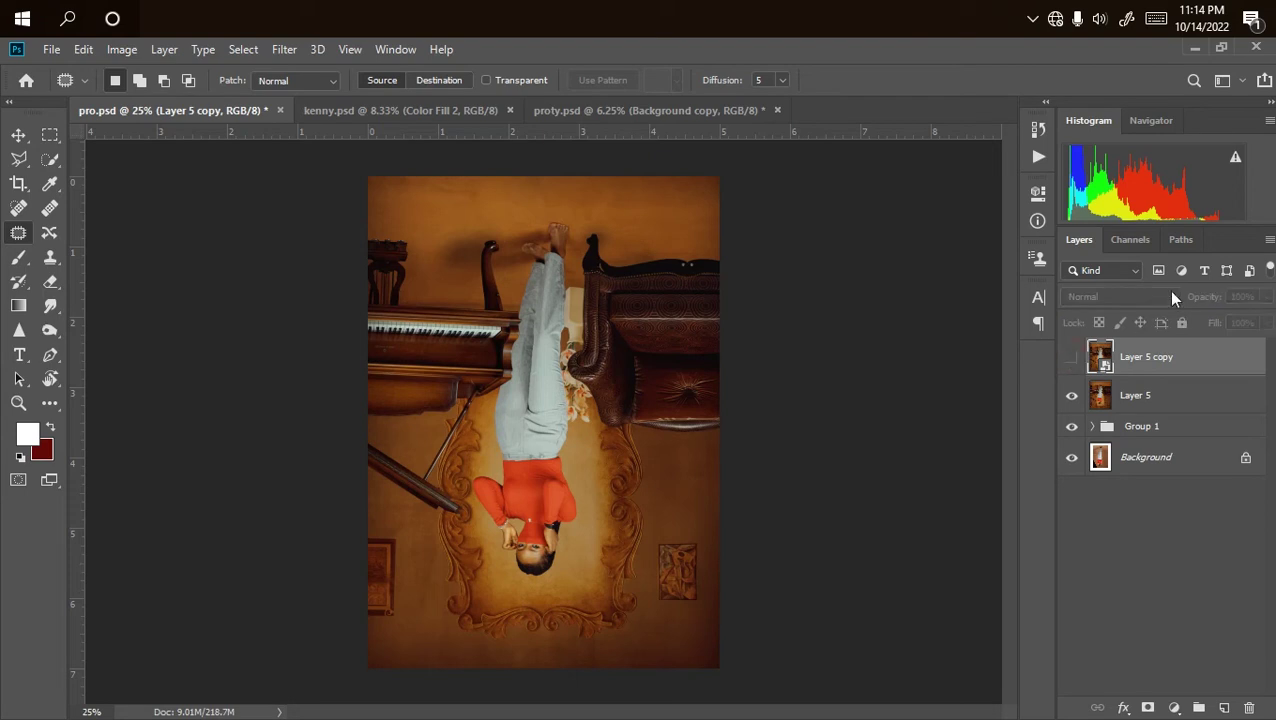
{"action": "key", "text": "ctrl+comma"}
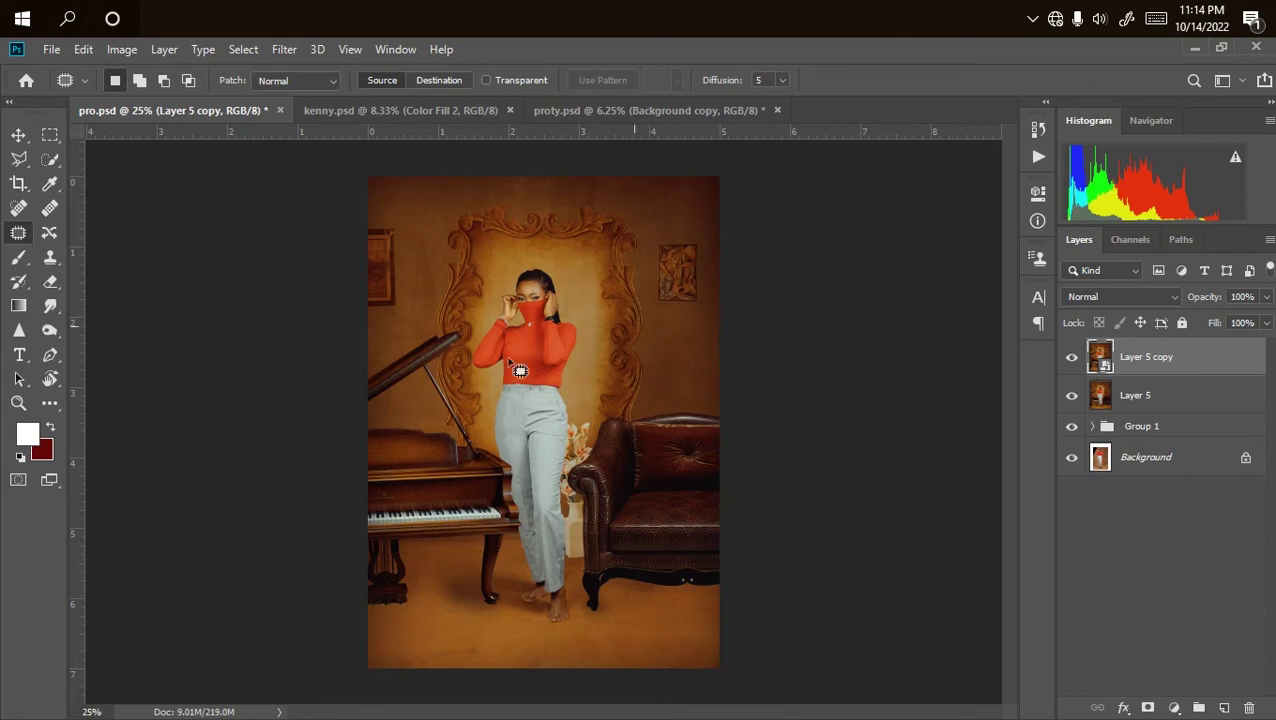
Edit the smart object's contents, flip them vertically, save, and close the .psb document.
{"action": "right_click", "coordinate": [1179, 364]}
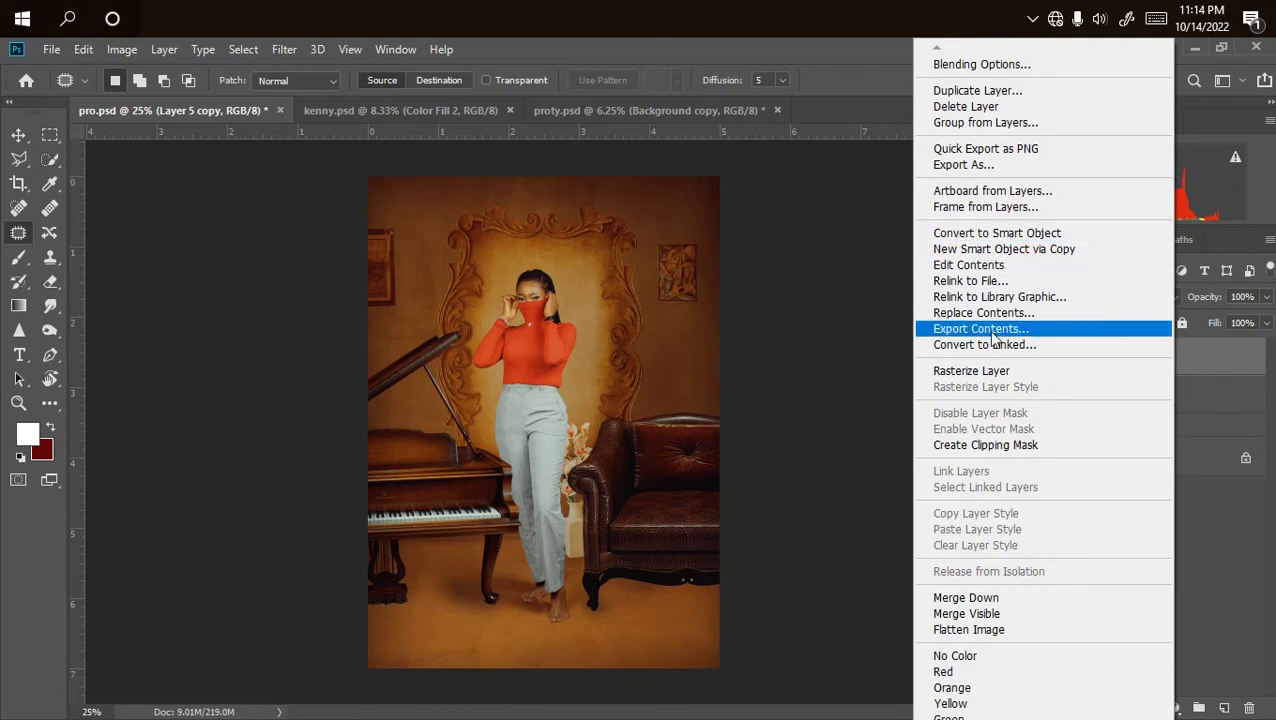
{"action": "left_click", "coordinate": [990, 265]}
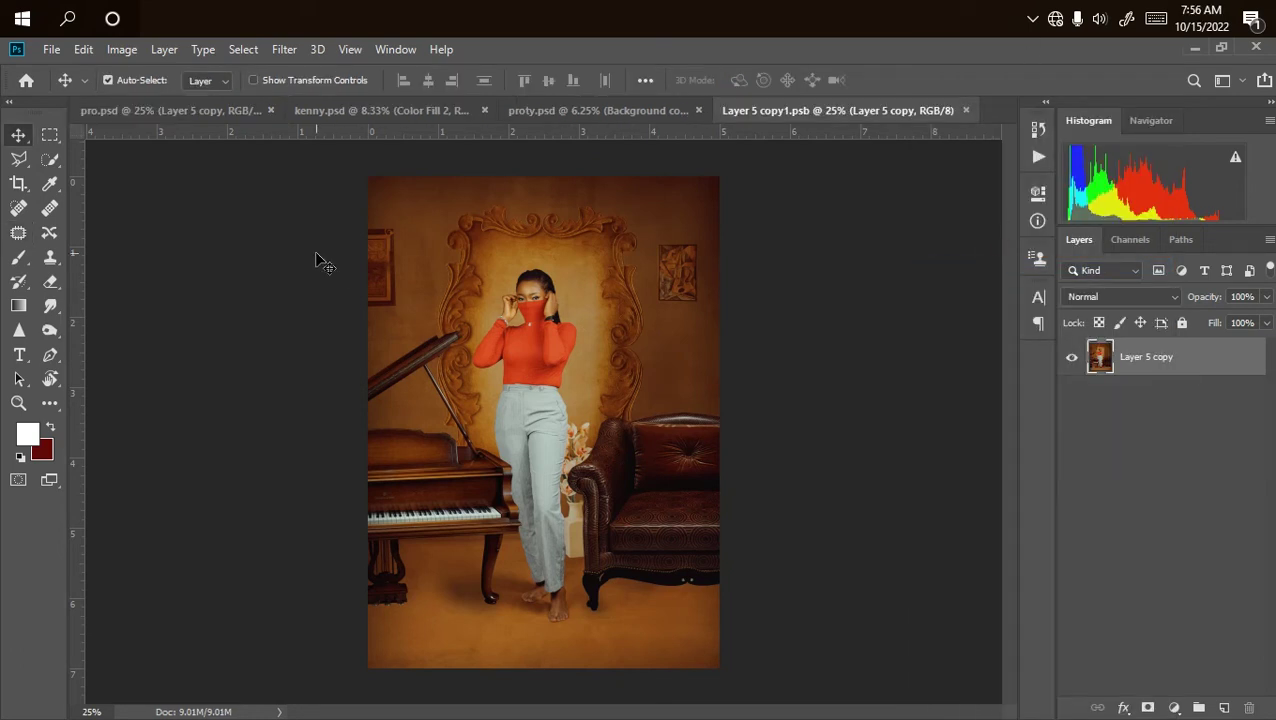
{"action": "left_click", "coordinate": [119, 49]}
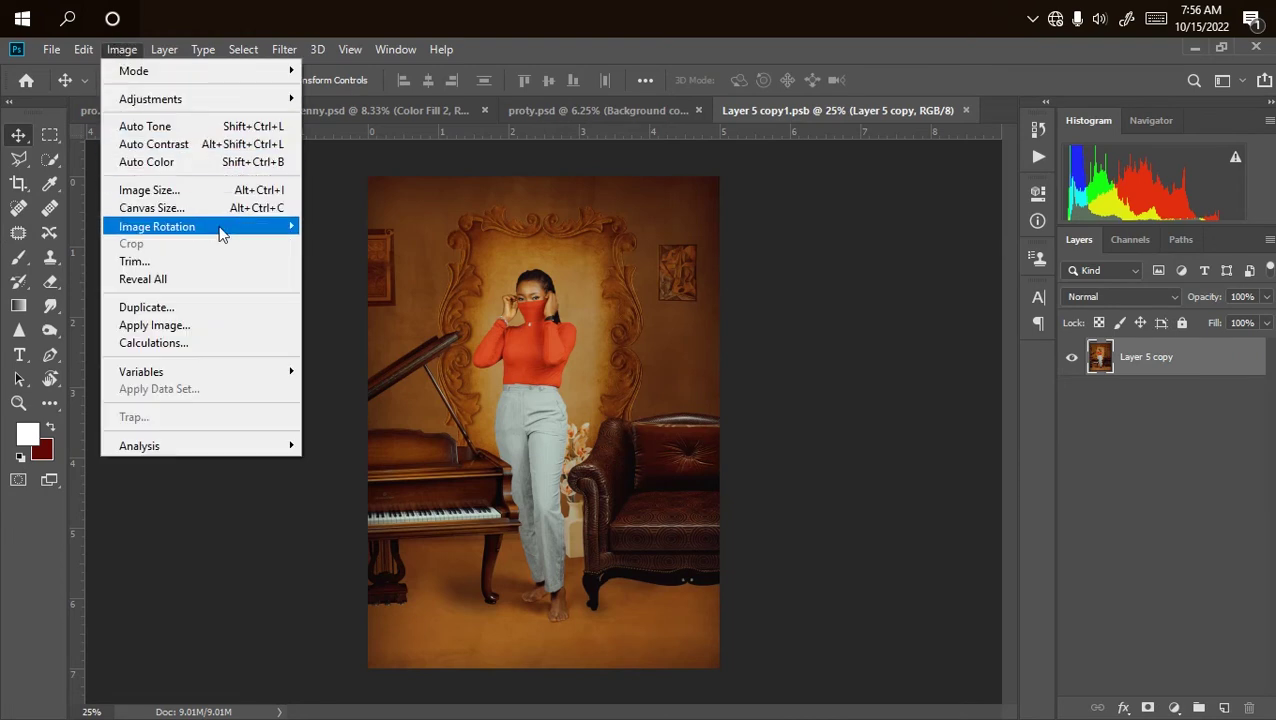
{"action": "mouse_move", "coordinate": [218, 227]}
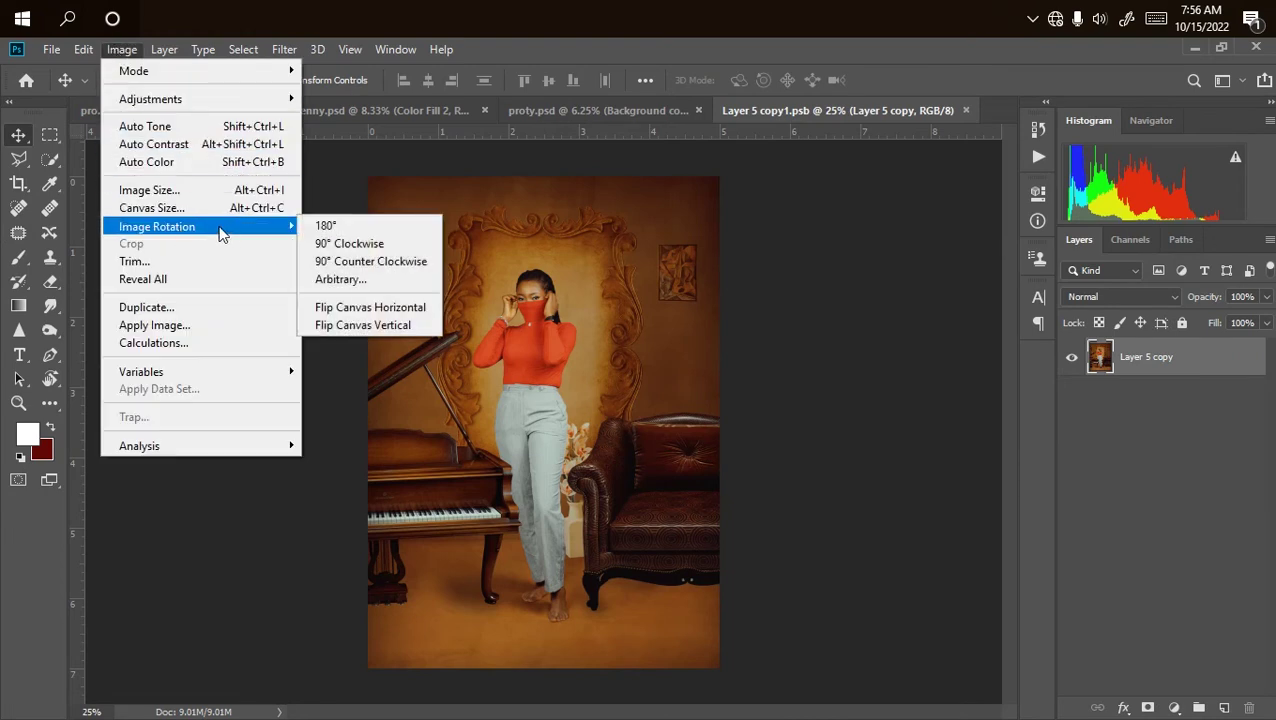
{"action": "left_click", "coordinate": [367, 327]}
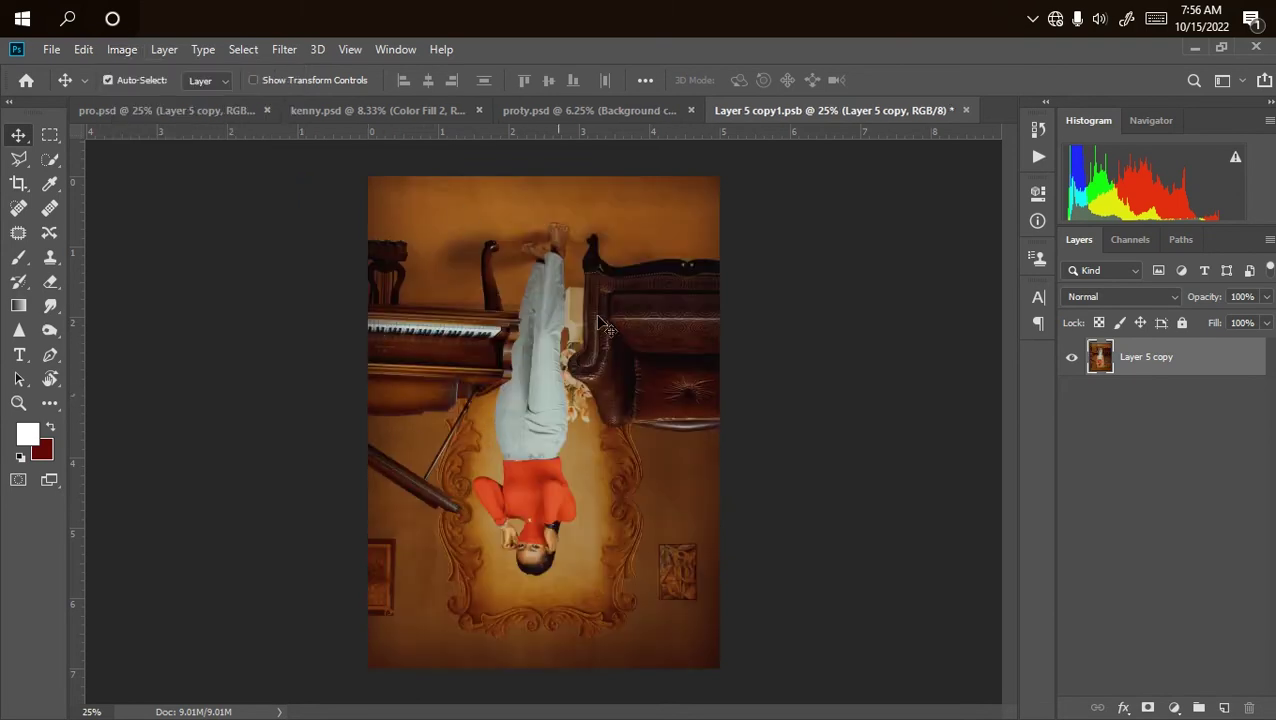
{"action": "key", "text": "ctrl+s"}
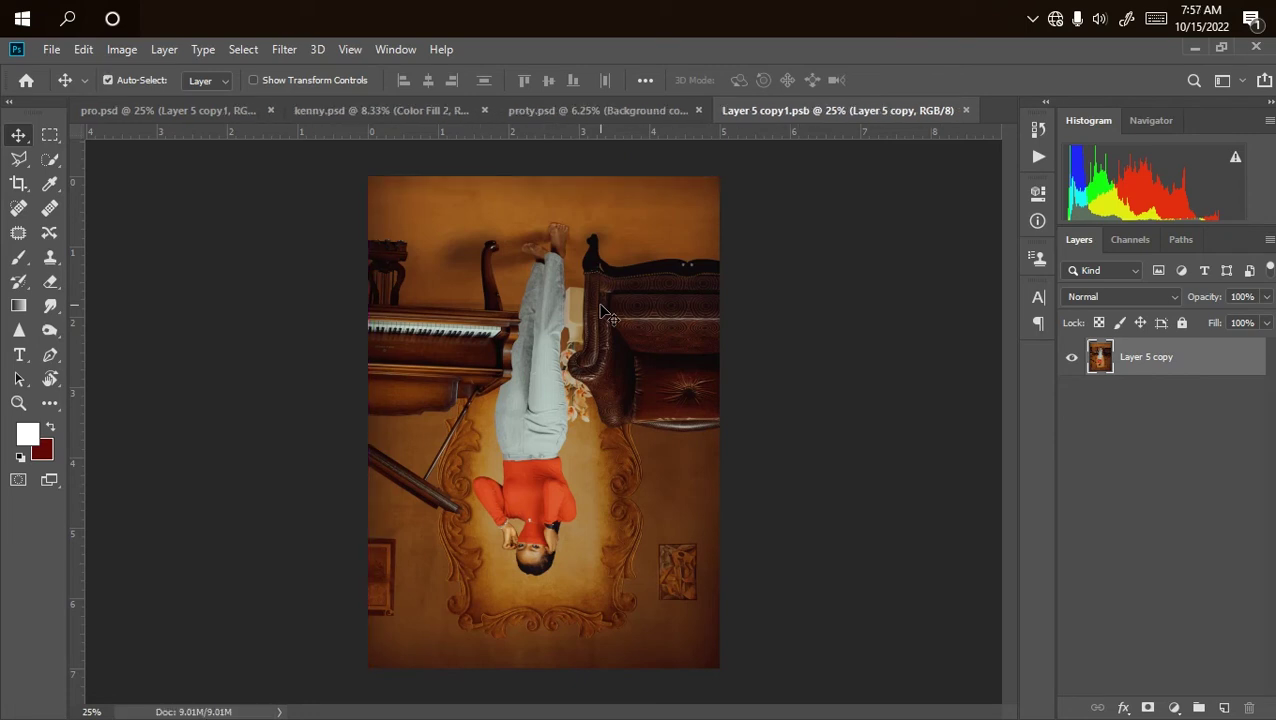
{"action": "left_click", "coordinate": [965, 110]}
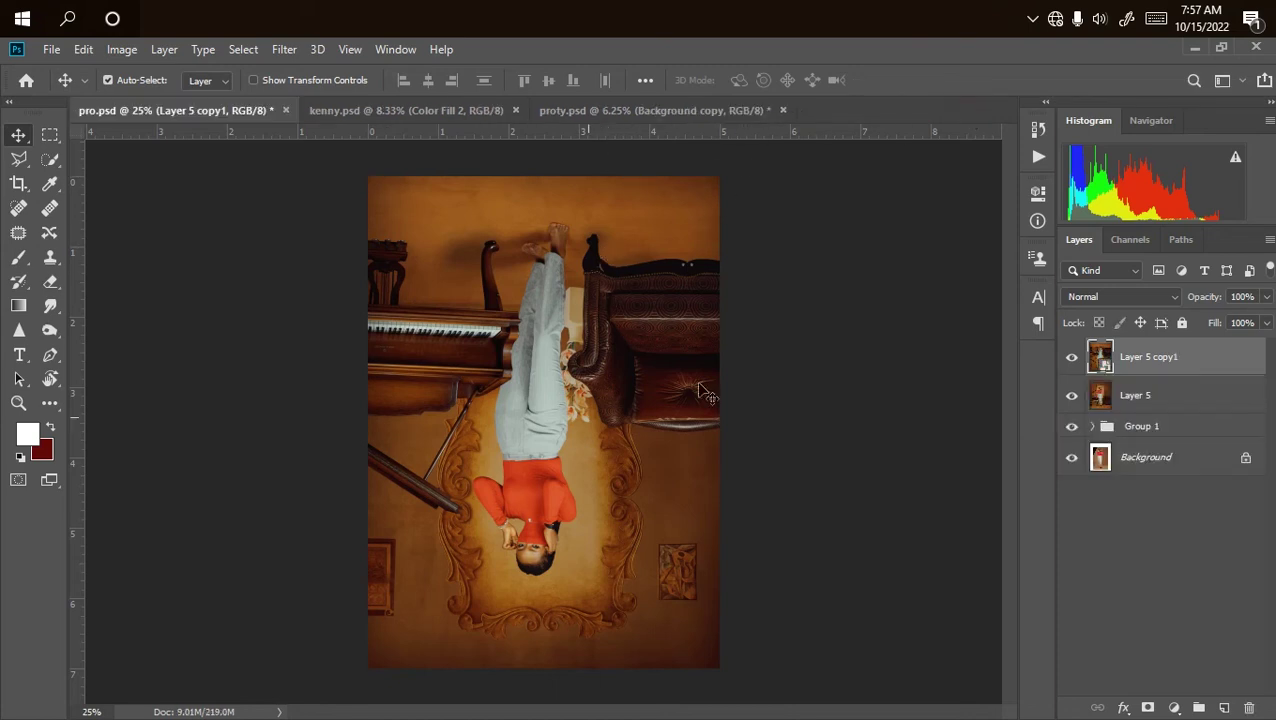
{"action": "right_click", "coordinate": [1171, 365]}
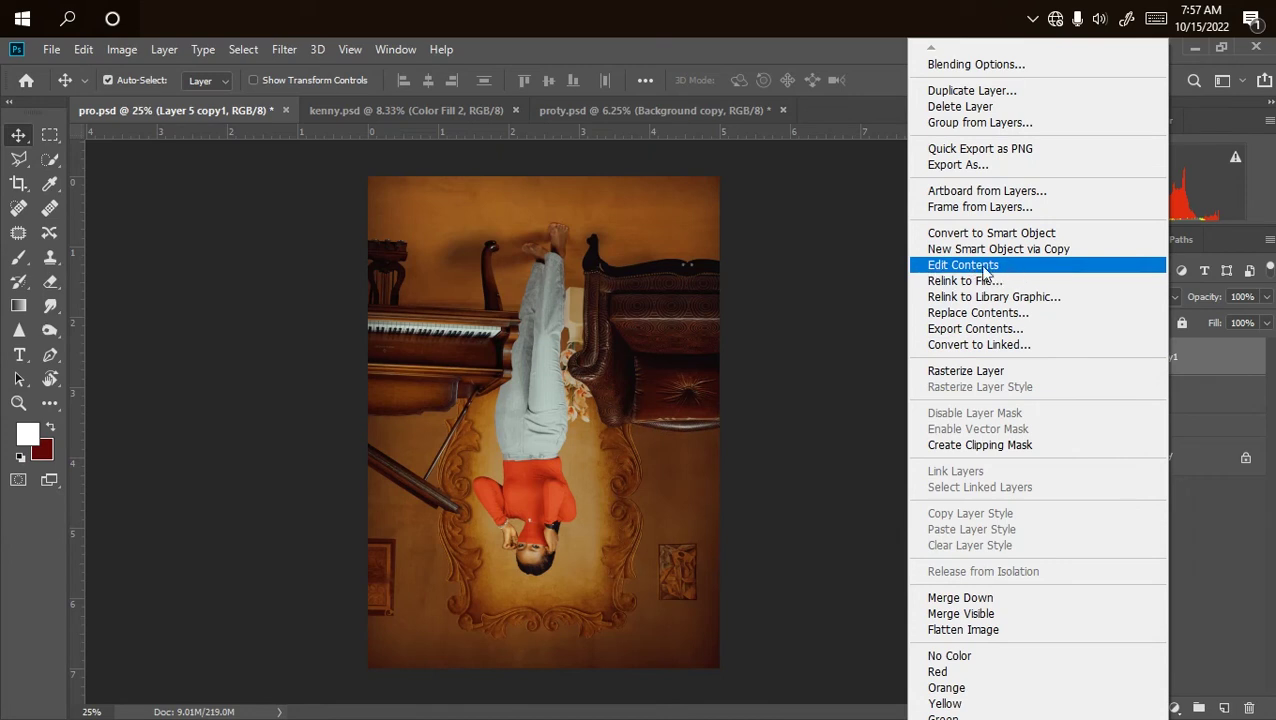
{"action": "left_click", "coordinate": [826, 317]}
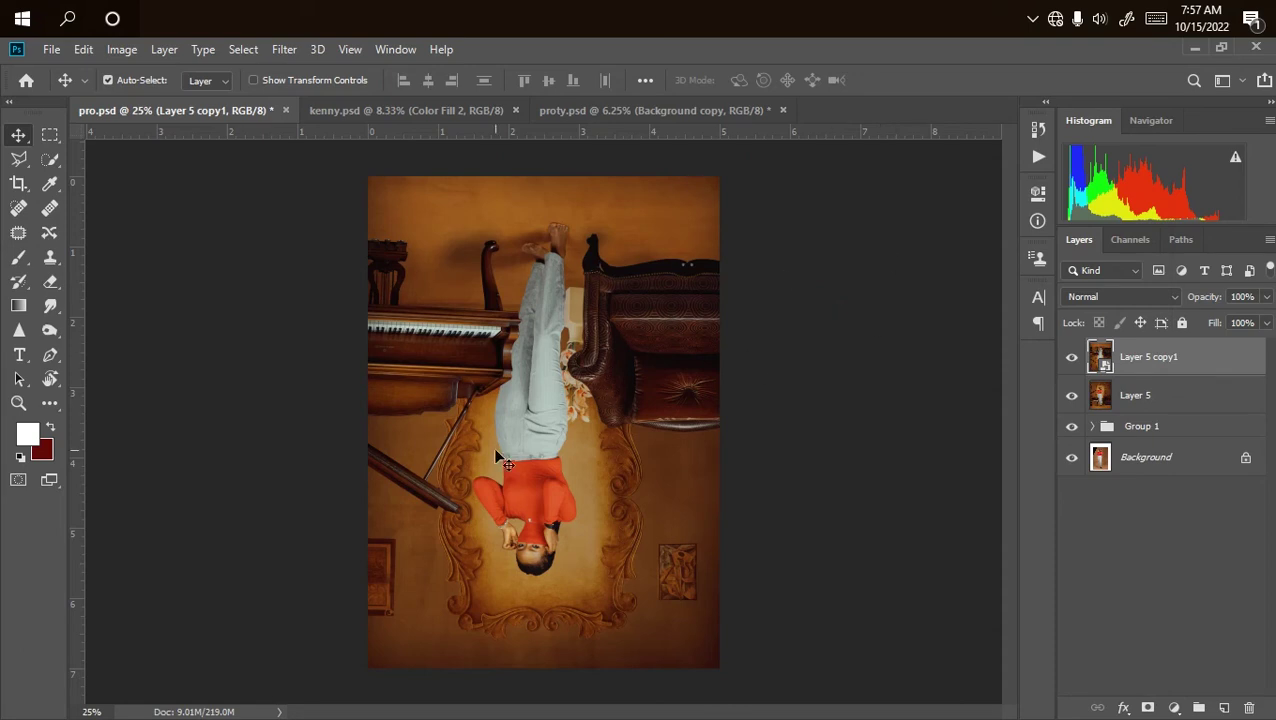
{"action": "left_click", "coordinate": [1071, 357]}
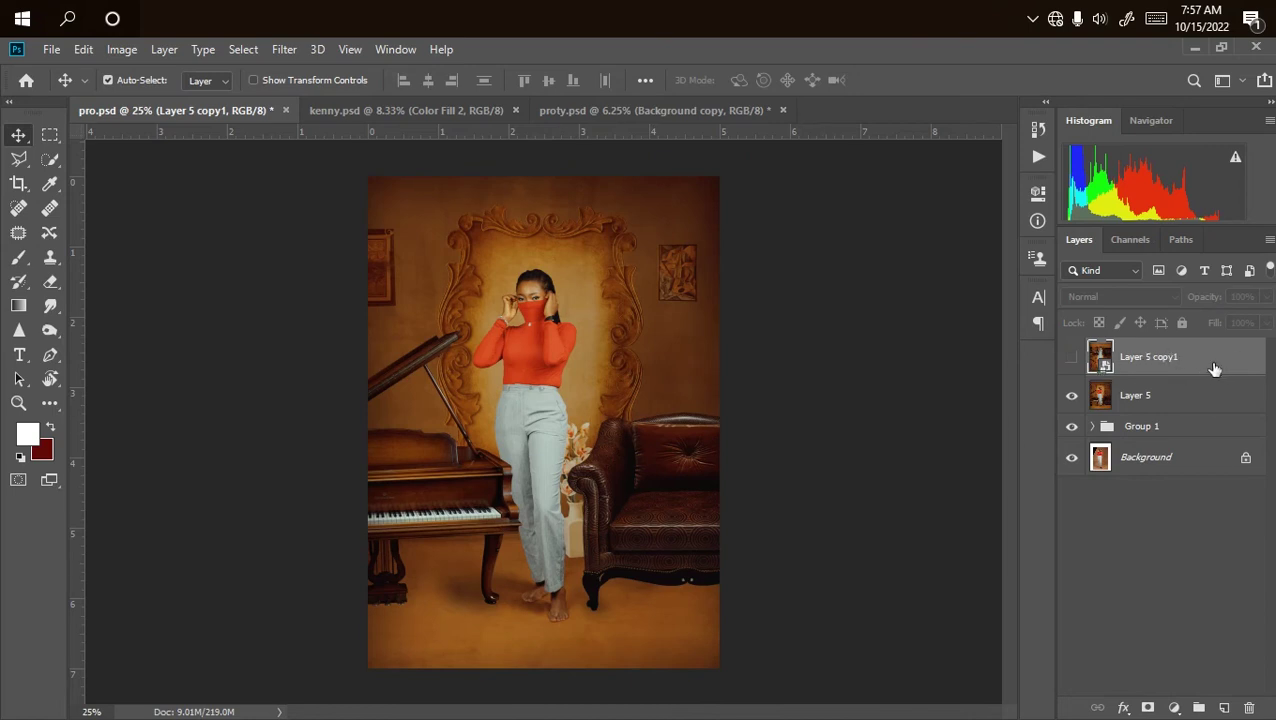
{"action": "left_click", "coordinate": [1071, 360]}
Set the flipped layer's opacity to 65%.
{"action": "left_click", "coordinate": [1266, 296]}
{"action": "left_click_drag", "start_coordinate": [1265, 315], "coordinate": [1210, 321]}
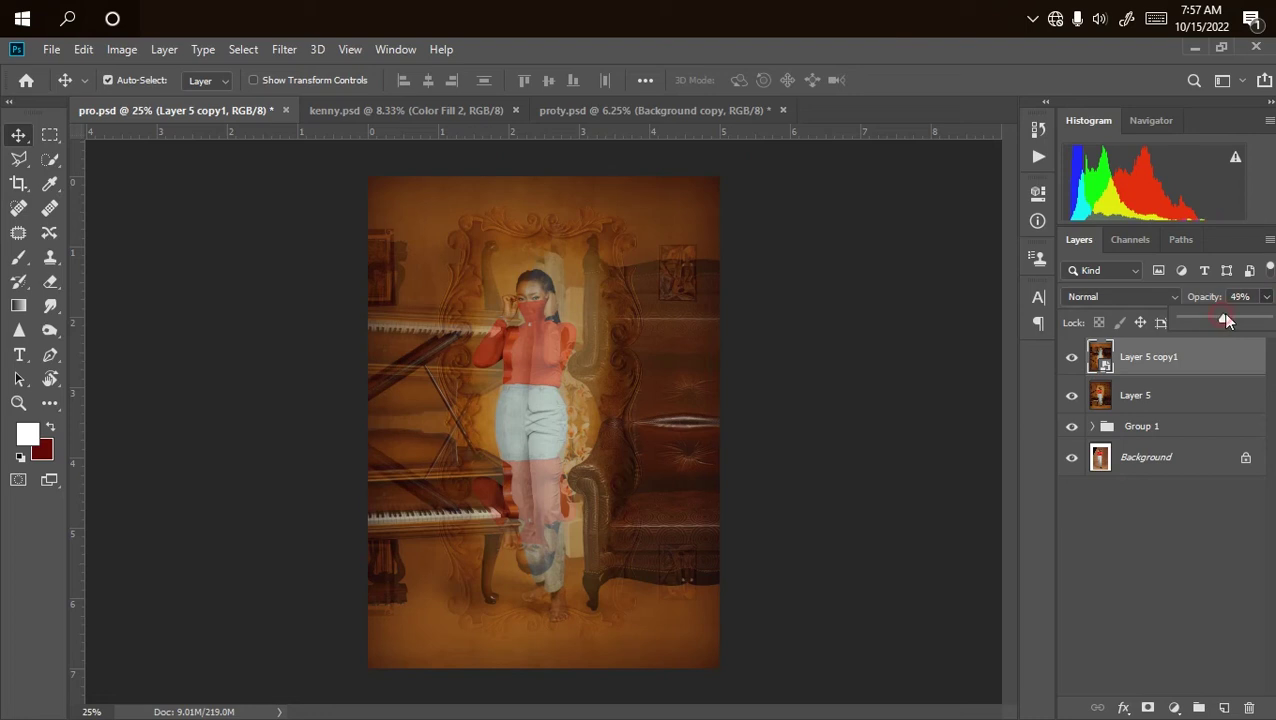
{"action": "left_click", "coordinate": [1235, 318]}
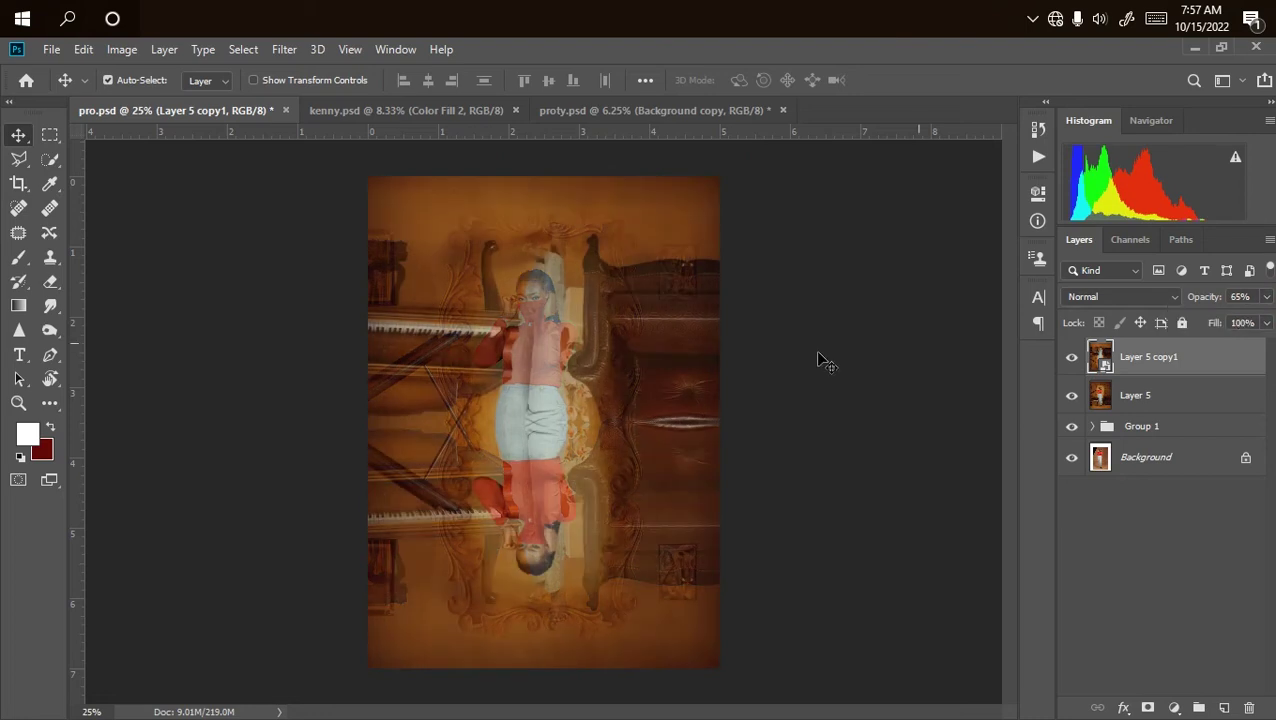
Move the reflection down to start at her feet, nudge it up, and add a layer mask.
{"action": "left_click_drag", "start_coordinate": [533, 400], "coordinate": [529, 716]}
{"action": "key", "text": "ctrl+z"}
{"action": "key", "text": "ctrl+minus"}
{"action": "key", "text": "ctrl+minus"}
{"action": "left_click_drag", "start_coordinate": [534, 416], "coordinate": [533, 614]}
{"action": "key", "text": "ctrl+plus"}
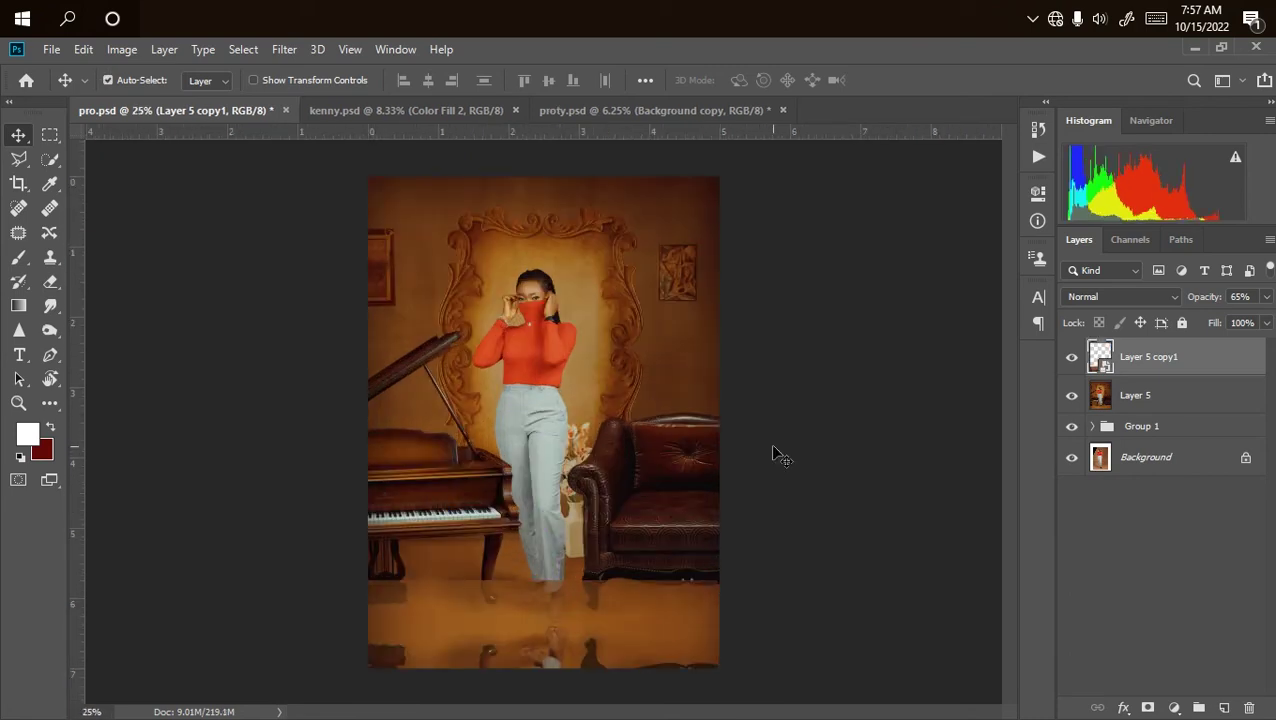
{"action": "key", "text": "ctrl+plus"}
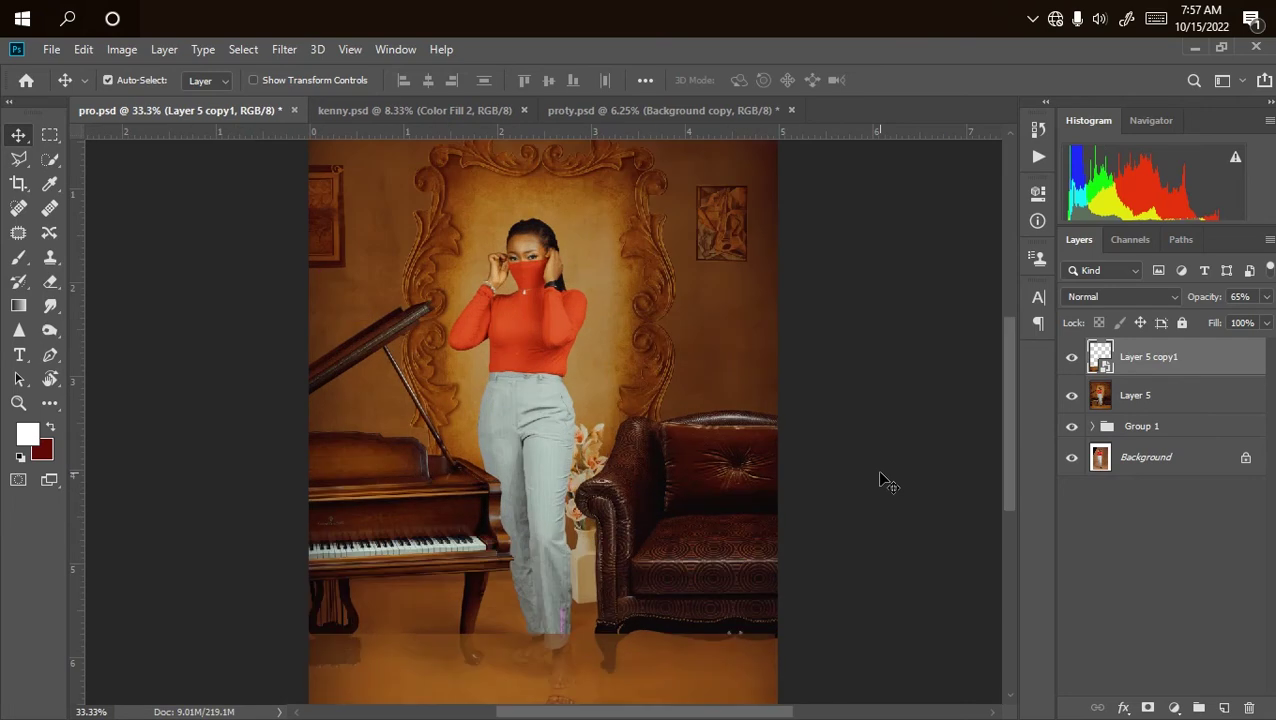
{"action": "left_click_drag", "start_coordinate": [1006, 440], "coordinate": [1010, 515]}
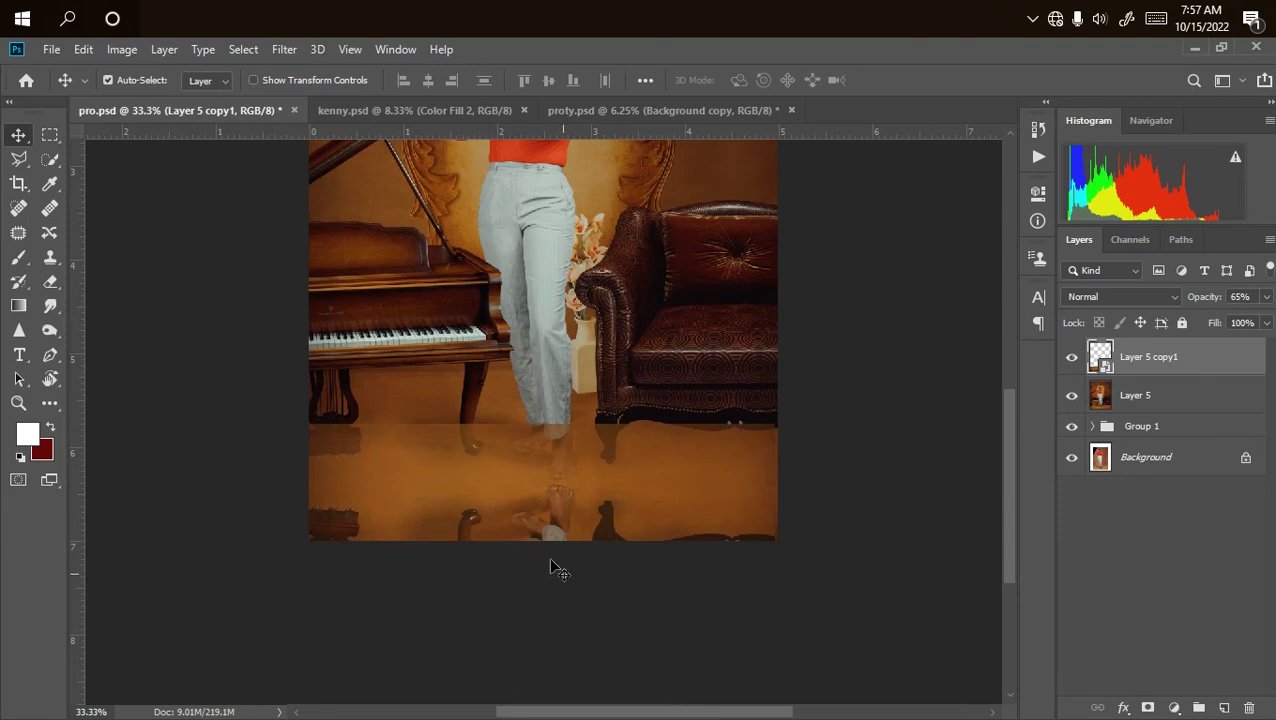
{"action": "key", "text": "Up"}
{"action": "key", "text": "Up"}
{"action": "key", "text": "Up"}
{"action": "key", "text": "Up"}
{"action": "key", "text": "Up"}
{"action": "key", "text": "Up"}
{"action": "key", "text": "Up"}
{"action": "key", "text": "Up"}
{"action": "key", "text": "Up"}
{"action": "key", "text": "Up"}
{"action": "key", "text": "Up"}
{"action": "key", "text": "Up"}
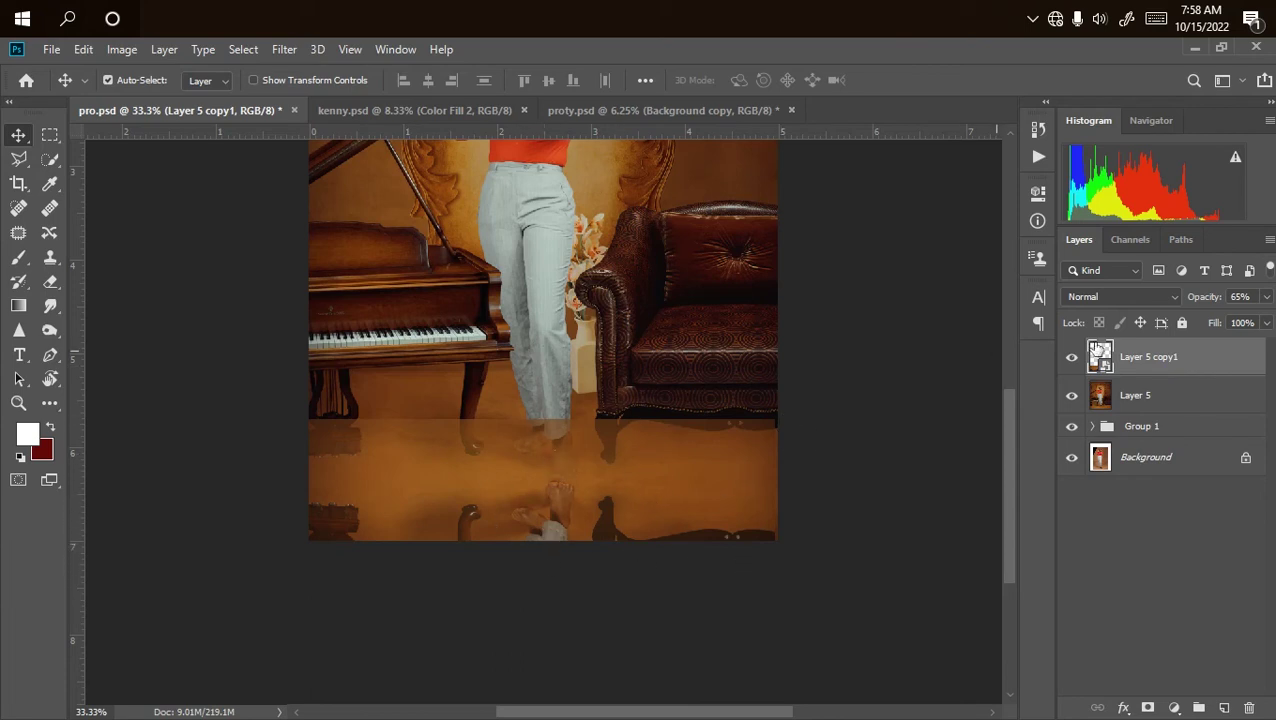
{"action": "left_click", "coordinate": [1148, 707]}
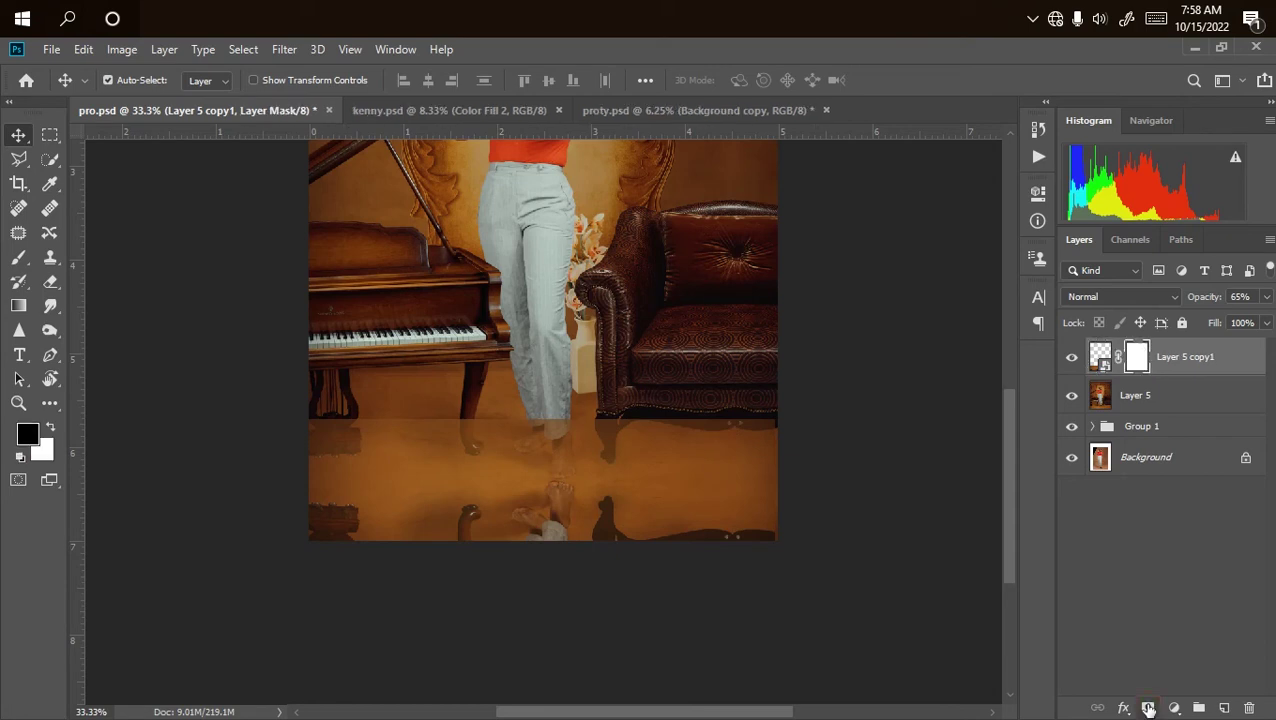
Paint black on the mask across the reflection's top to hide its overlap above the floor.
{"action": "left_click", "coordinate": [19, 258]}
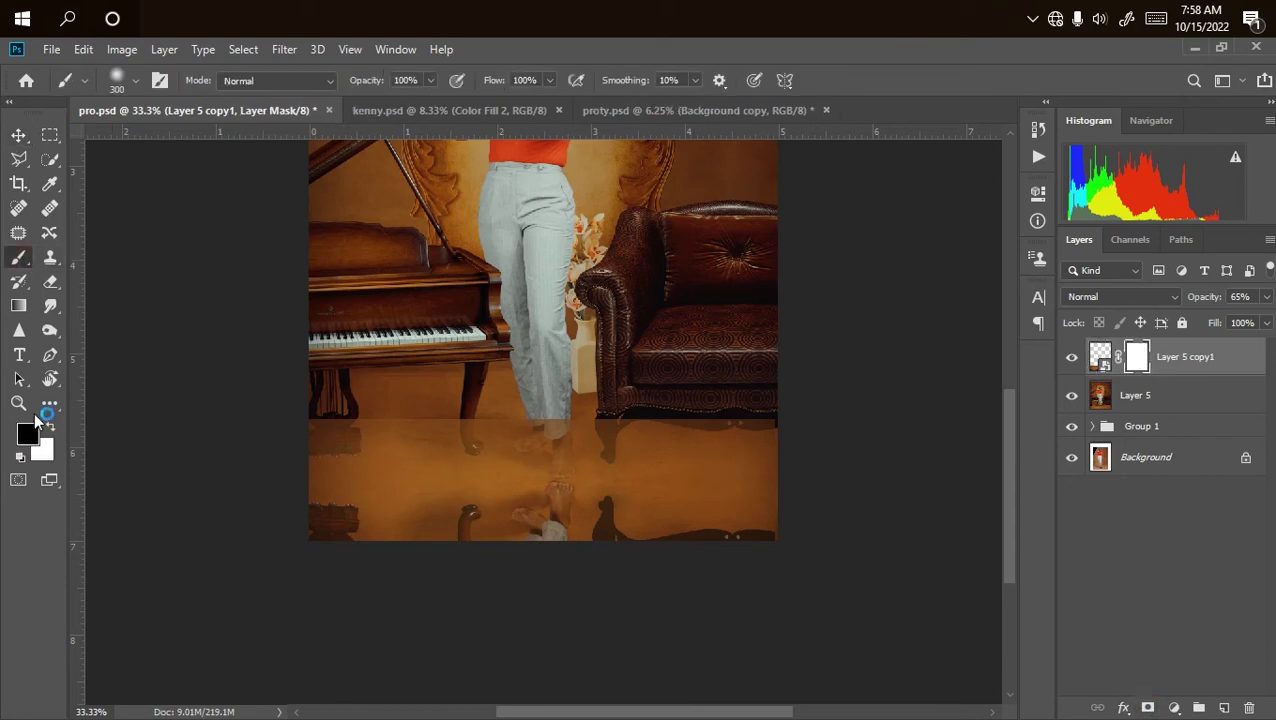
{"action": "mouse_move", "coordinate": [360, 438]}
{"action": "left_mouse_down"}
{"action": "mouse_move", "coordinate": [459, 412]}
{"action": "mouse_move", "coordinate": [340, 416]}
{"action": "mouse_move", "coordinate": [558, 391]}
{"action": "mouse_move", "coordinate": [382, 409]}
{"action": "mouse_move", "coordinate": [549, 418]}
{"action": "mouse_move", "coordinate": [473, 439]}
{"action": "mouse_move", "coordinate": [764, 420]}
{"action": "mouse_move", "coordinate": [663, 449]}
{"action": "left_mouse_up"}
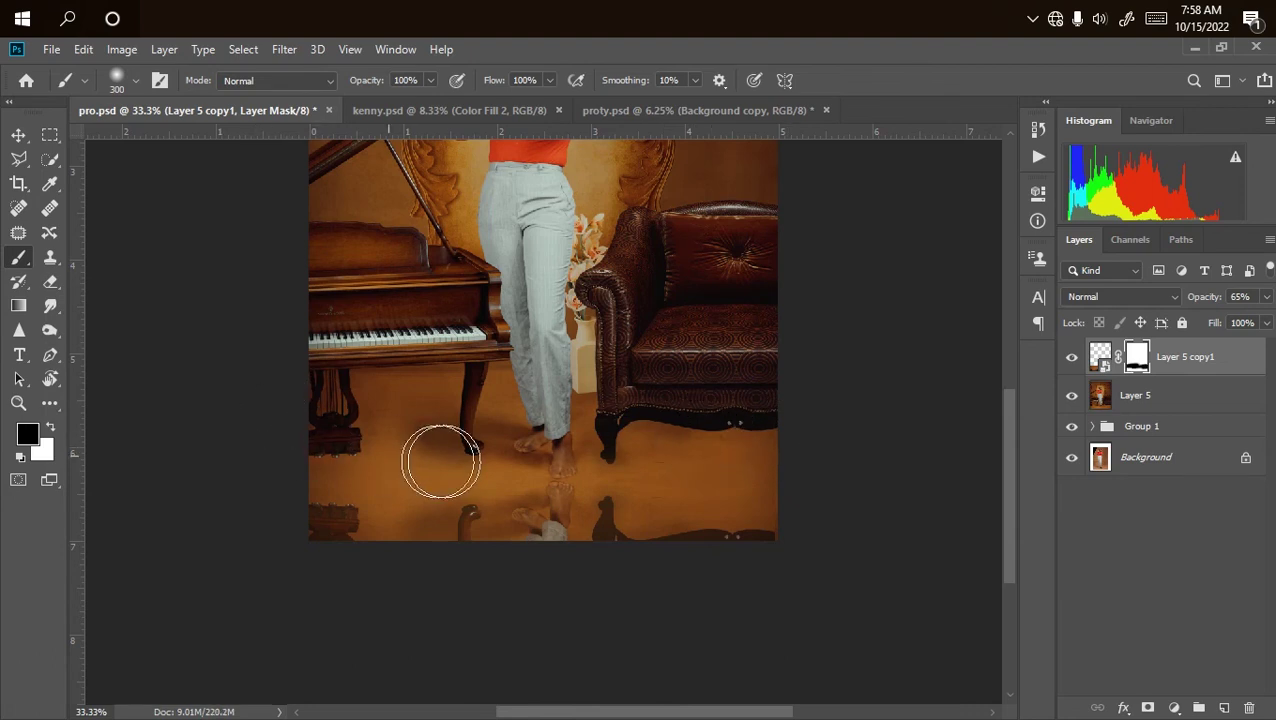
{"action": "key", "text": "ctrl+minus"}
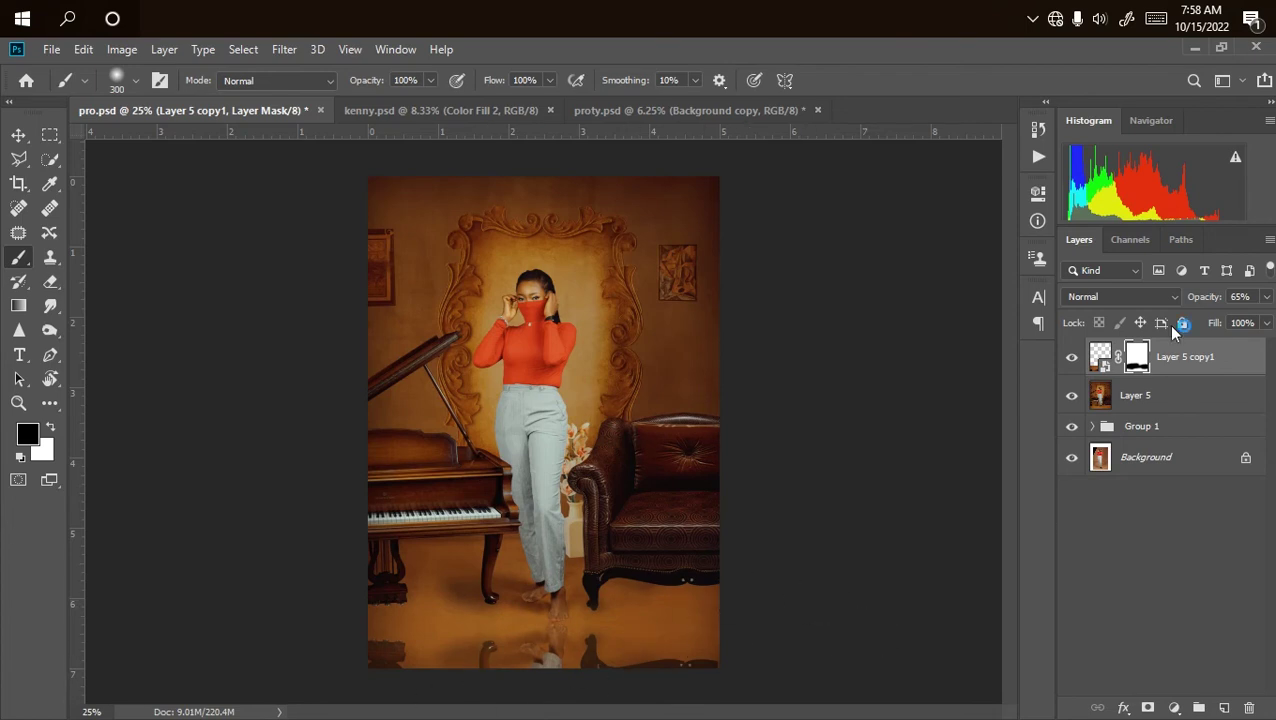
Lower the reflection's opacity to 40% and zoom in to check it under her feet.
{"action": "left_click", "coordinate": [1266, 296]}
{"action": "left_click_drag", "start_coordinate": [1236, 321], "coordinate": [1213, 314]}
{"action": "key", "text": "ctrl+plus"}
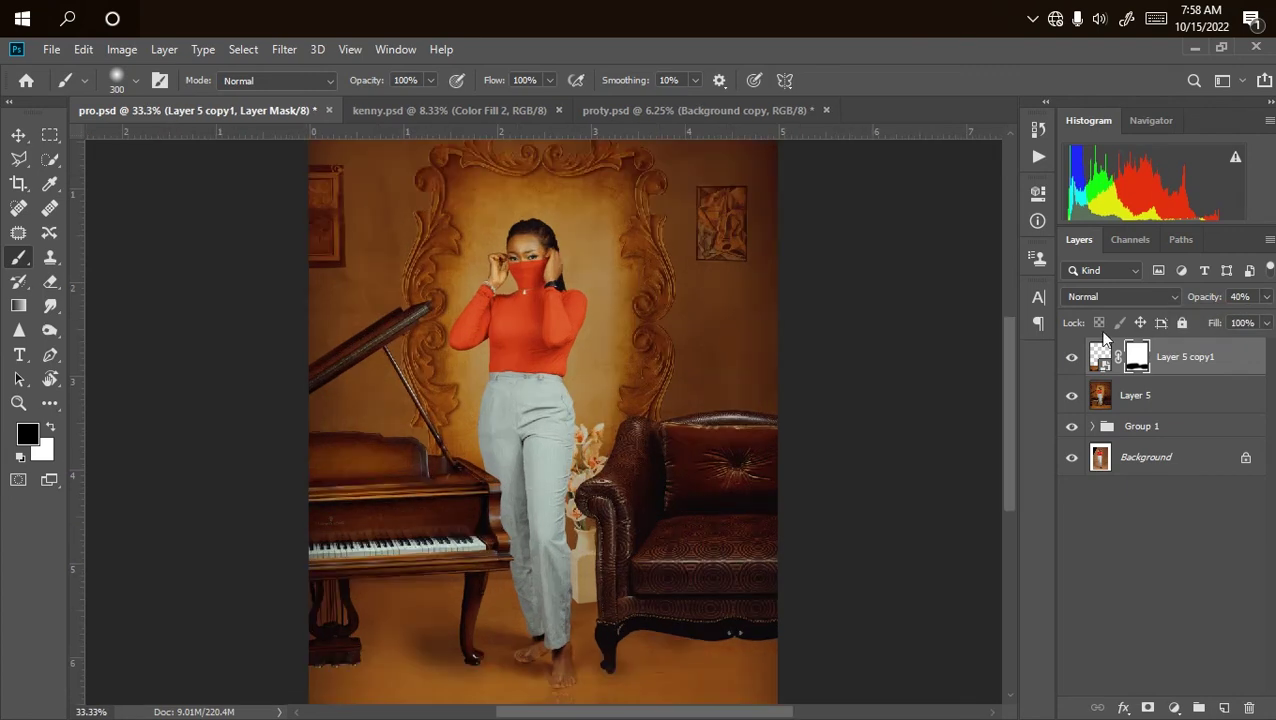
{"action": "left_click_drag", "start_coordinate": [1007, 422], "coordinate": [995, 515]}
{"action": "key", "text": "ctrl+plus"}
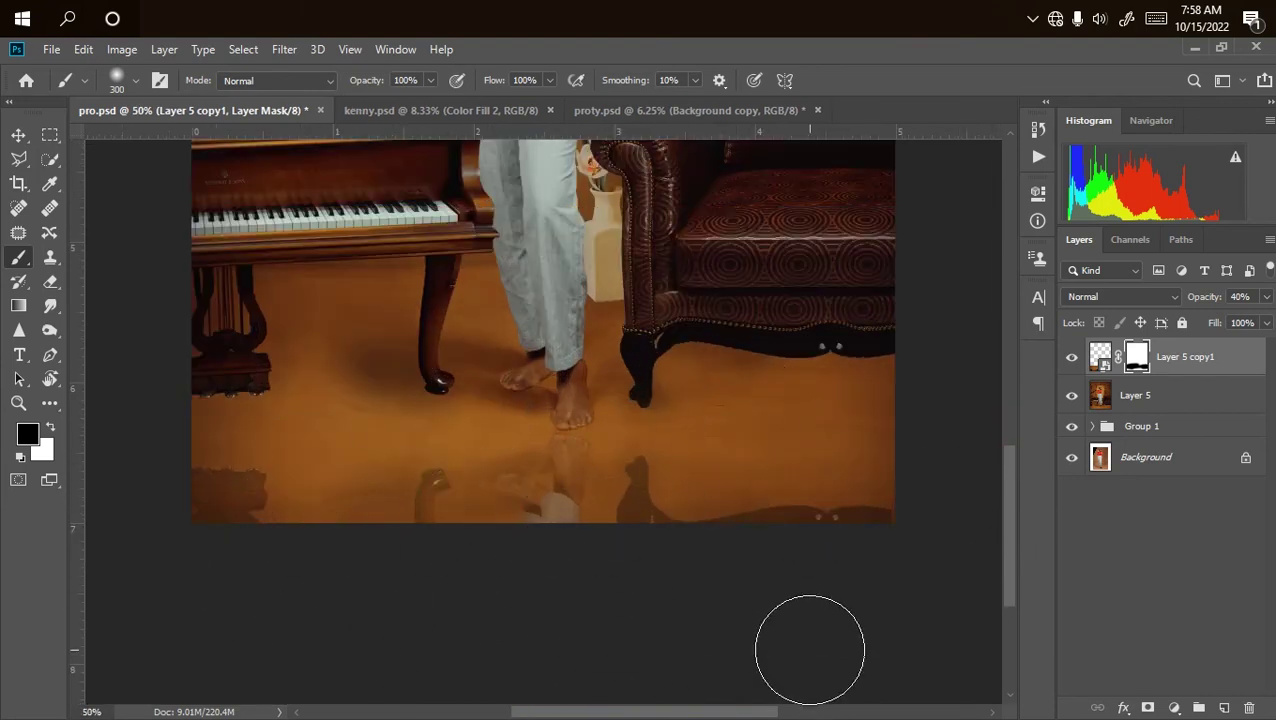
{"action": "key", "text": "ctrl+minus"}
{"action": "key", "text": "ctrl+minus"}
{"action": "key", "text": "ctrl+minus"}
{"action": "key", "text": "ctrl+minus"}
{"action": "key", "text": "ctrl+plus"}
{"action": "key", "text": "ctrl+plus"}
{"action": "key", "text": "ctrl+plus"}
{"action": "key", "text": "ctrl+plus"}
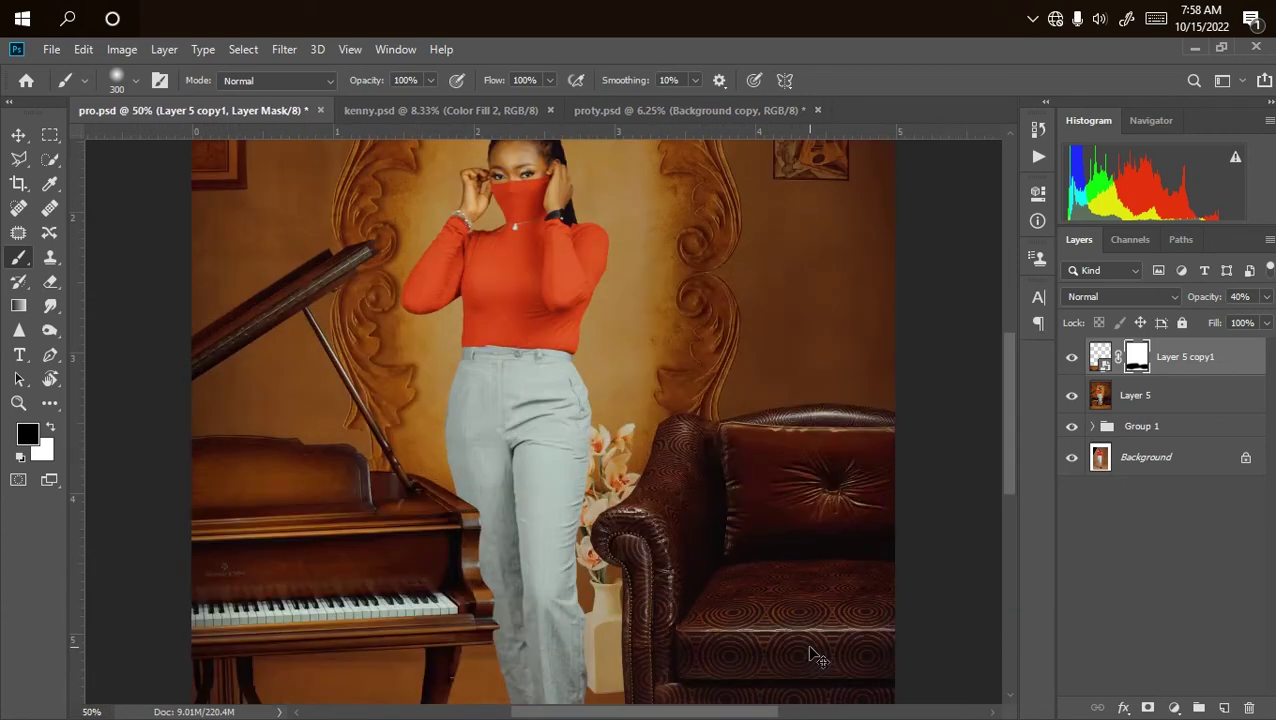
{"action": "key", "text": "ctrl+minus"}
{"action": "key", "text": "ctrl+minus"}
{"action": "key", "text": "ctrl+minus"}
{"action": "key", "text": "ctrl+plus"}
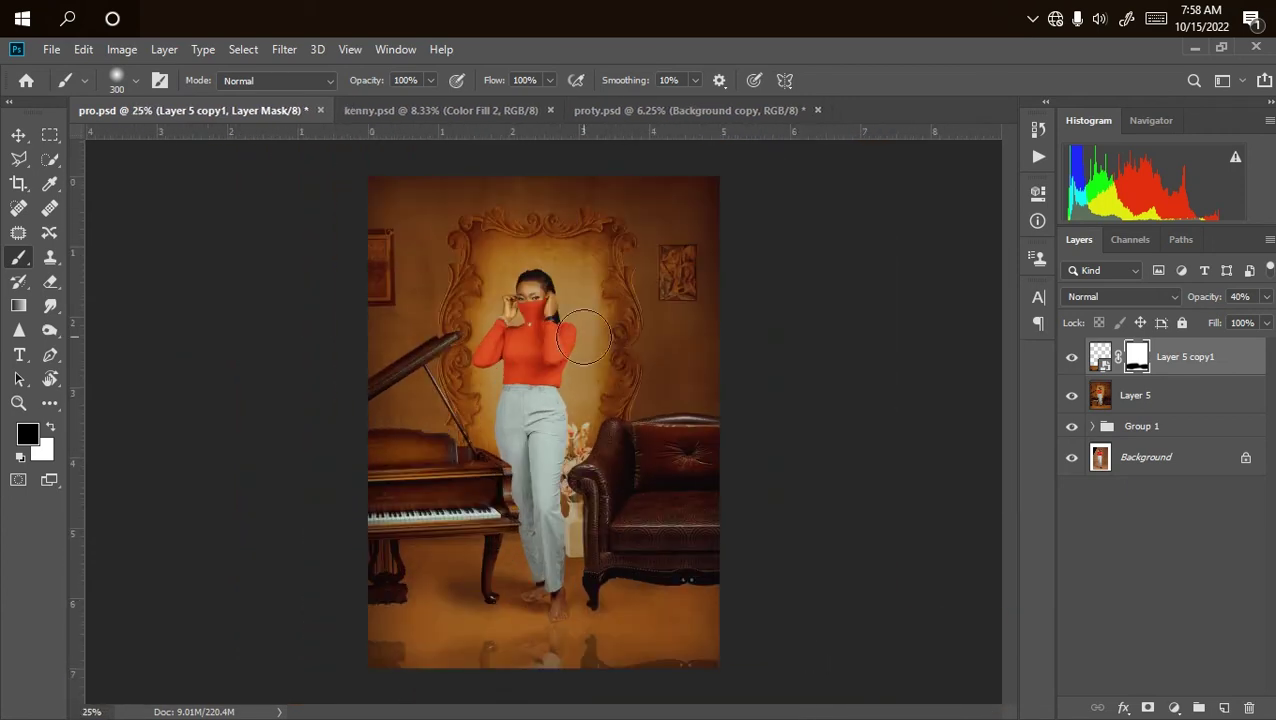
Switch to the kenny.psd portrait and adjust the zoom.
{"action": "left_click", "coordinate": [493, 116]}
{"action": "key", "text": "ctrl+minus"}
{"action": "key", "text": "ctrl+plus"}
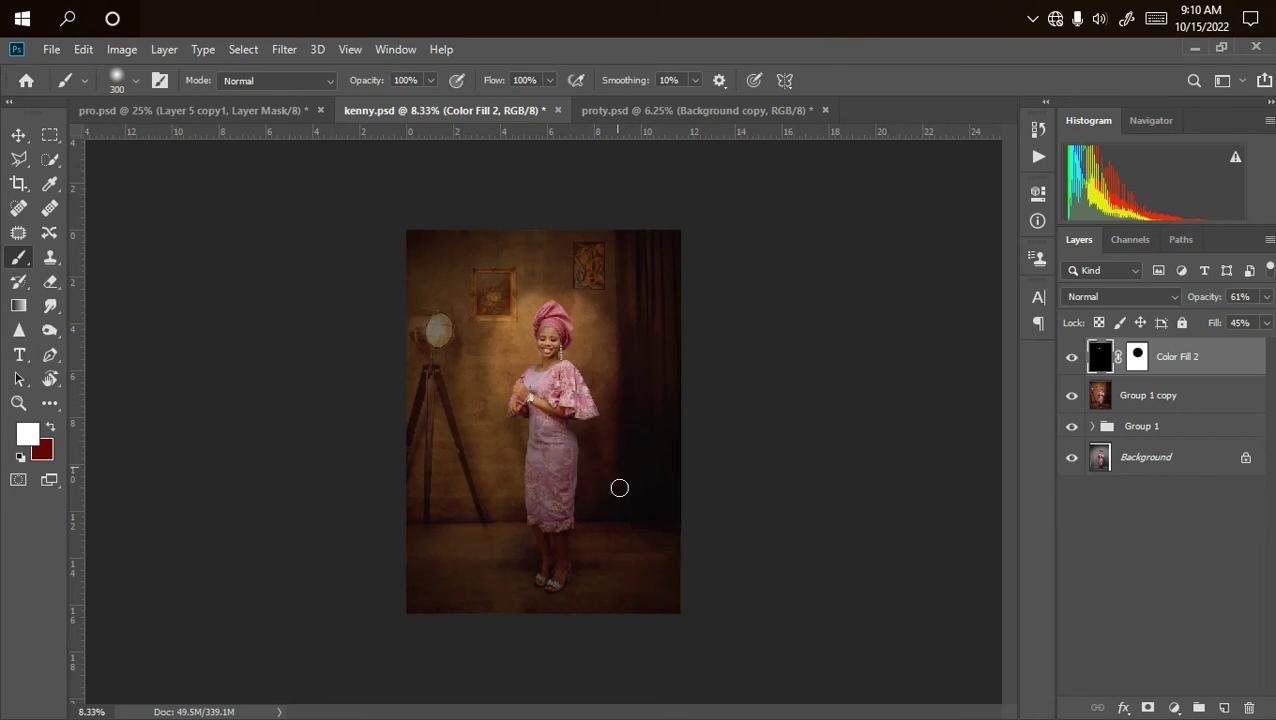
Hide the edit layers in pro.psd and kenny.psd to compare with the original photos.
{"action": "left_click", "coordinate": [255, 111]}
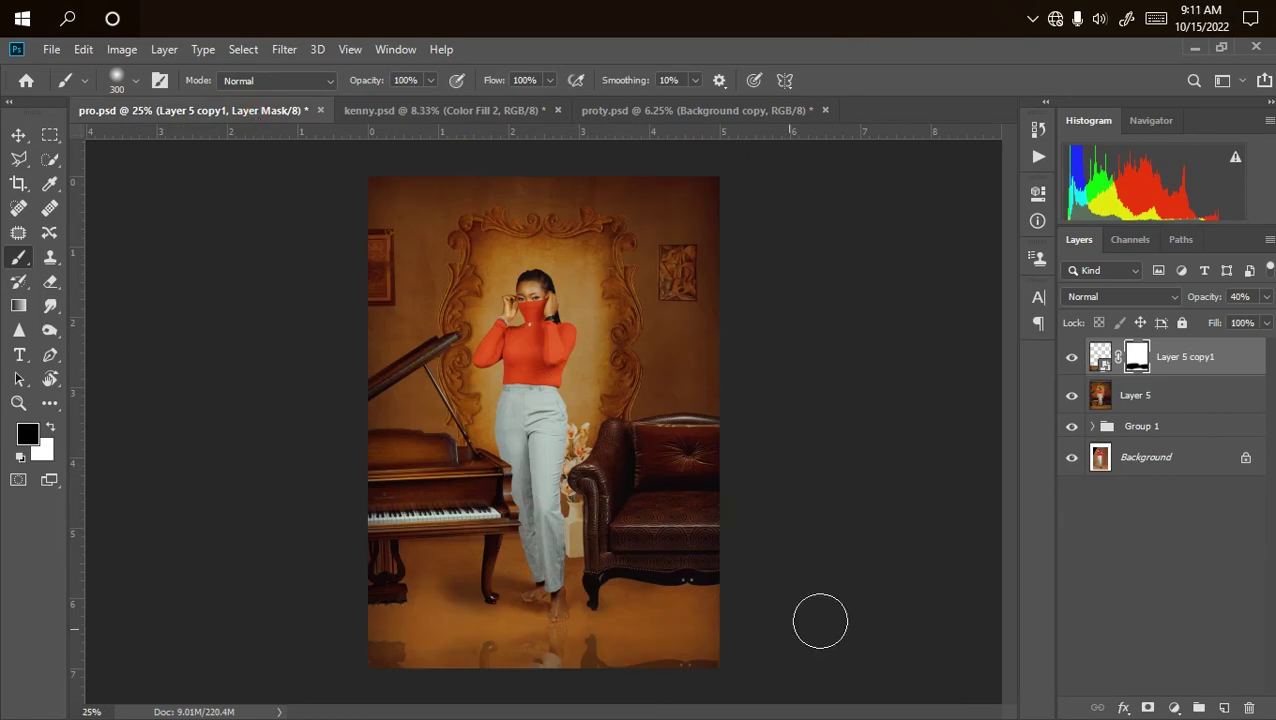
{"action": "mouse_move", "coordinate": [1071, 426]}
{"action": "left_mouse_down"}
{"action": "mouse_move", "coordinate": [1071, 357]}
{"action": "mouse_move", "coordinate": [1071, 426]}
{"action": "left_mouse_up"}
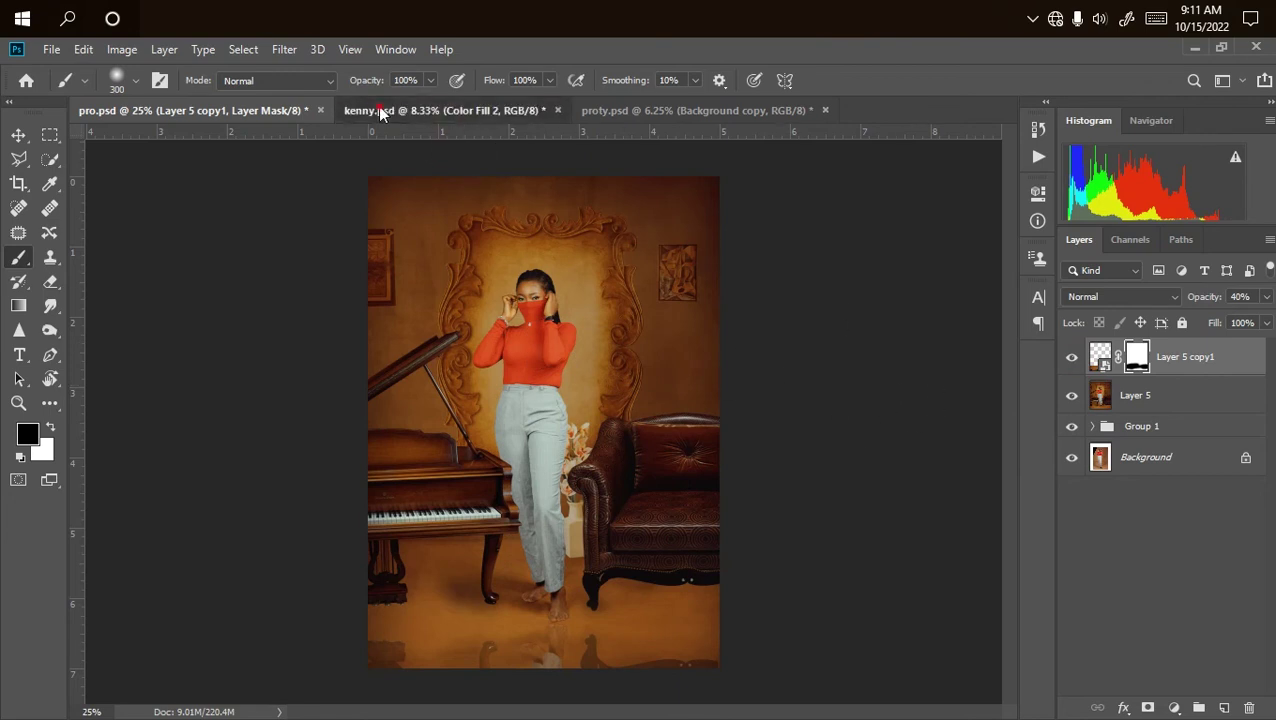
{"action": "left_click", "coordinate": [411, 110]}
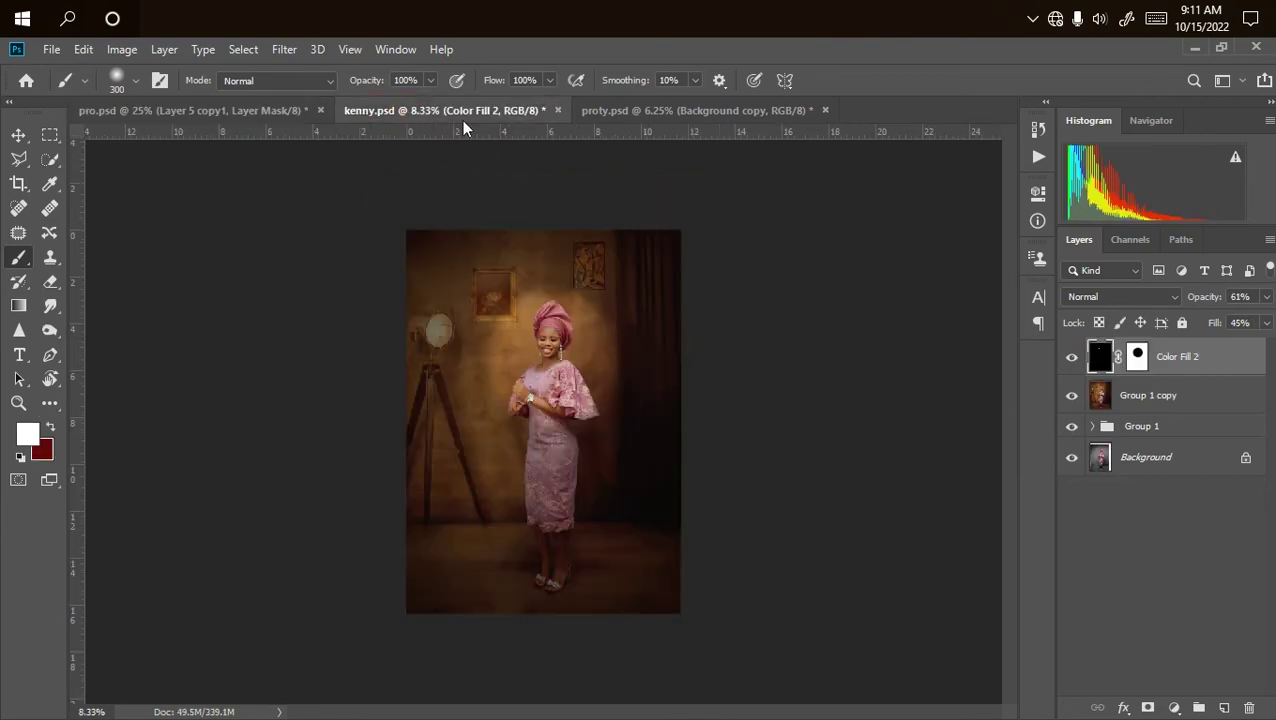
{"action": "left_click_drag", "start_coordinate": [1071, 358], "coordinate": [1068, 424]}
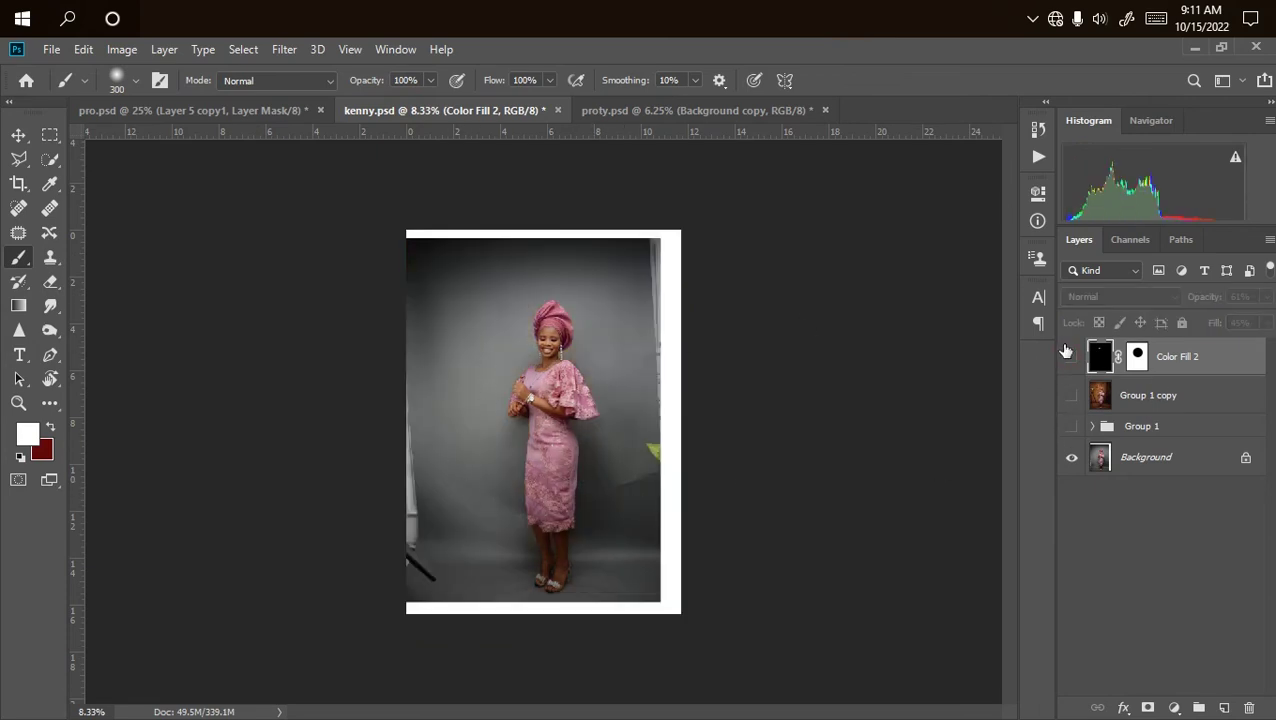
Make Group 1 copy, Color Fill 2 and Group 1 visible again in kenny.psd.
{"action": "left_click", "coordinate": [1070, 396]}
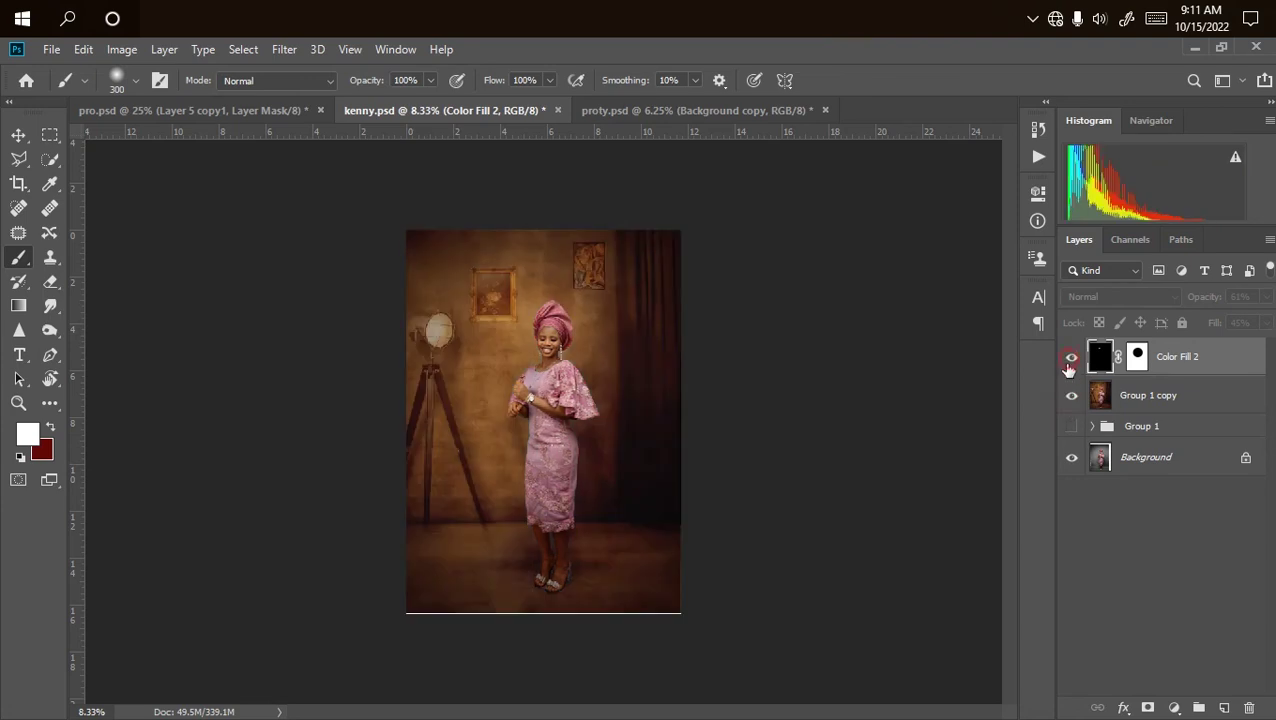
{"action": "left_click", "coordinate": [1070, 360]}
{"action": "left_click", "coordinate": [1071, 426]}
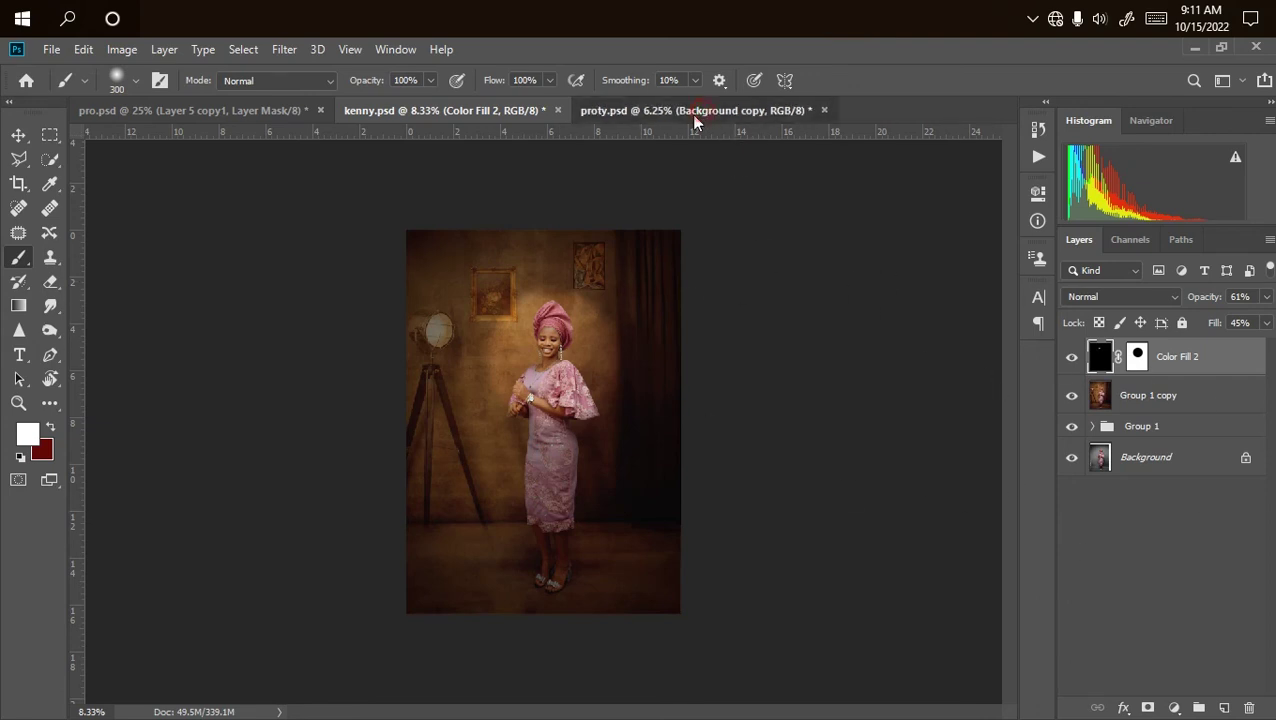
Open proty.psd, hide and re-show the backdrop layers, and select Volume_Retouch copy.
{"action": "left_click", "coordinate": [661, 110]}
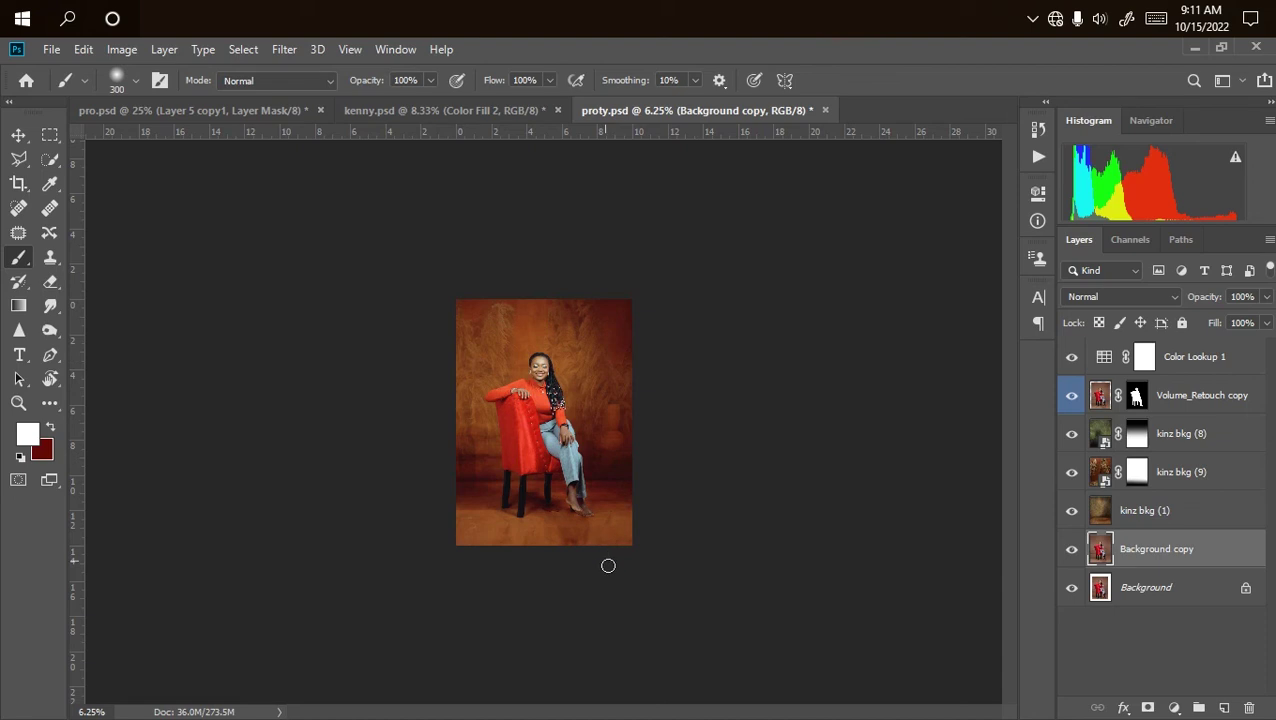
{"action": "left_click_drag", "start_coordinate": [1070, 433], "coordinate": [1090, 612]}
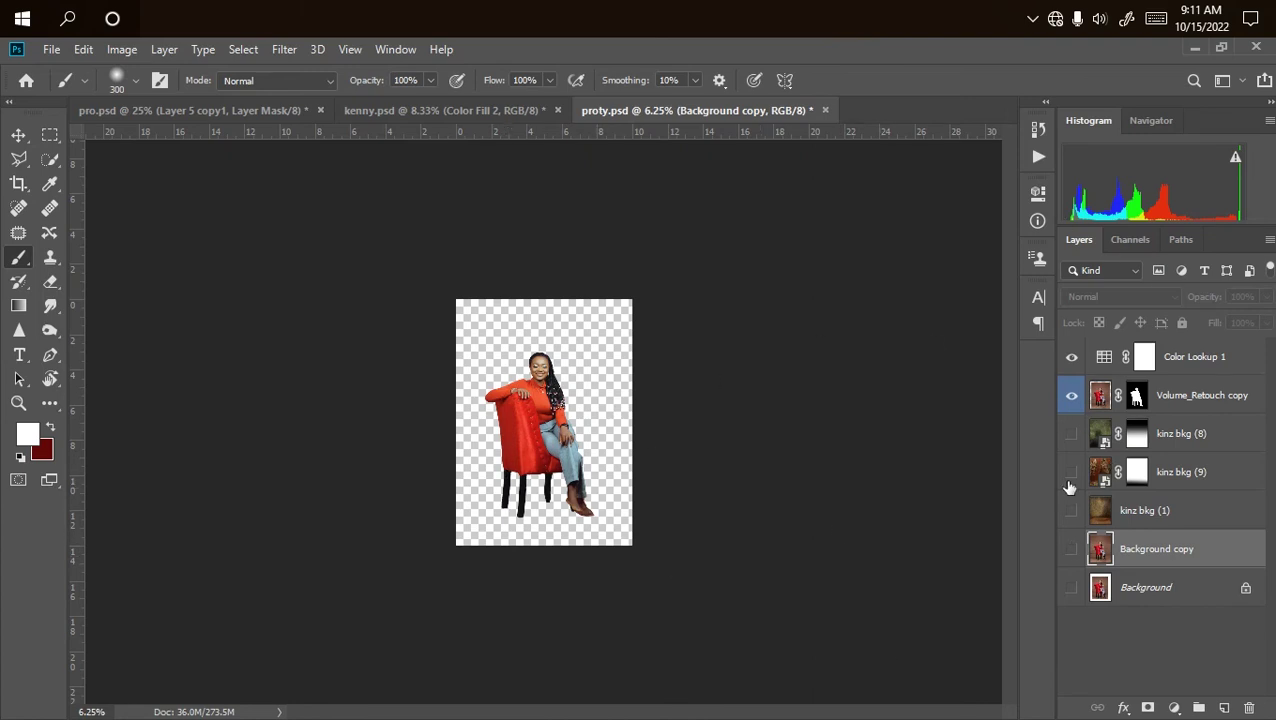
{"action": "left_click_drag", "start_coordinate": [1066, 457], "coordinate": [1071, 588]}
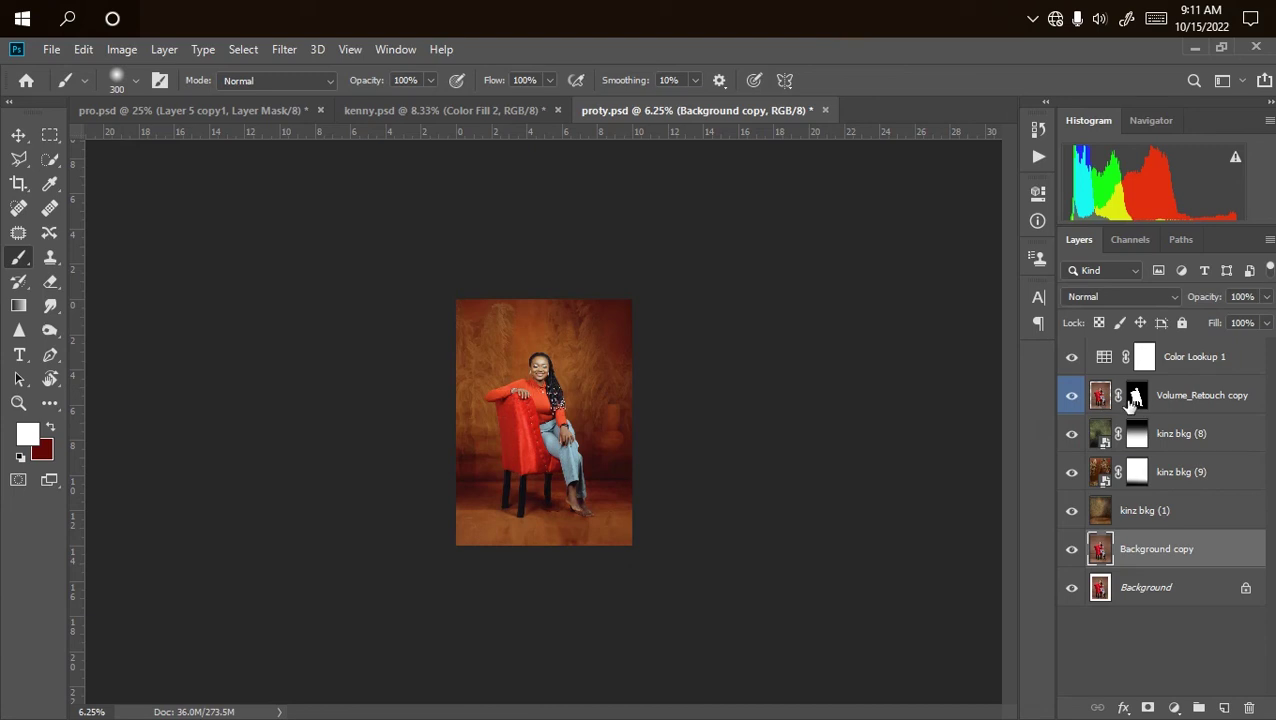
{"action": "left_click", "coordinate": [1216, 404]}
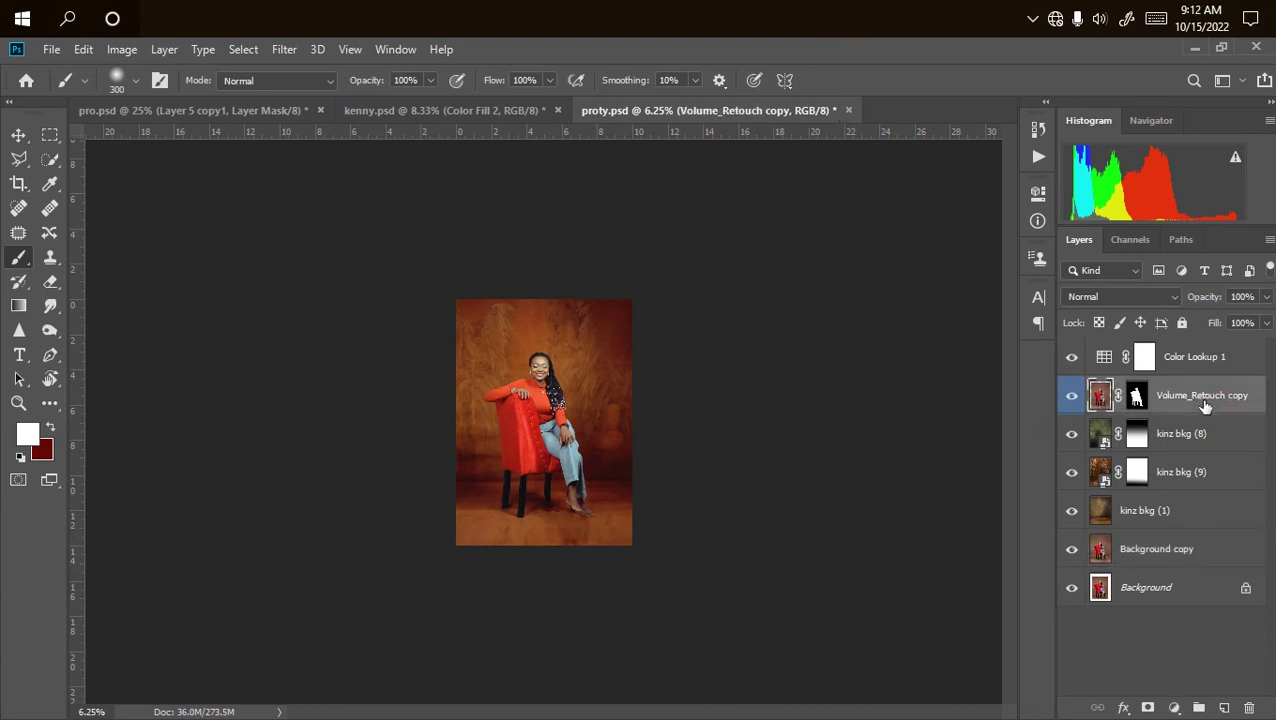
Duplicate the Volume_Retouch copy layer, then try a vertical canvas flip and hiding layers, undoing both.
{"action": "key", "text": "ctrl+j"}
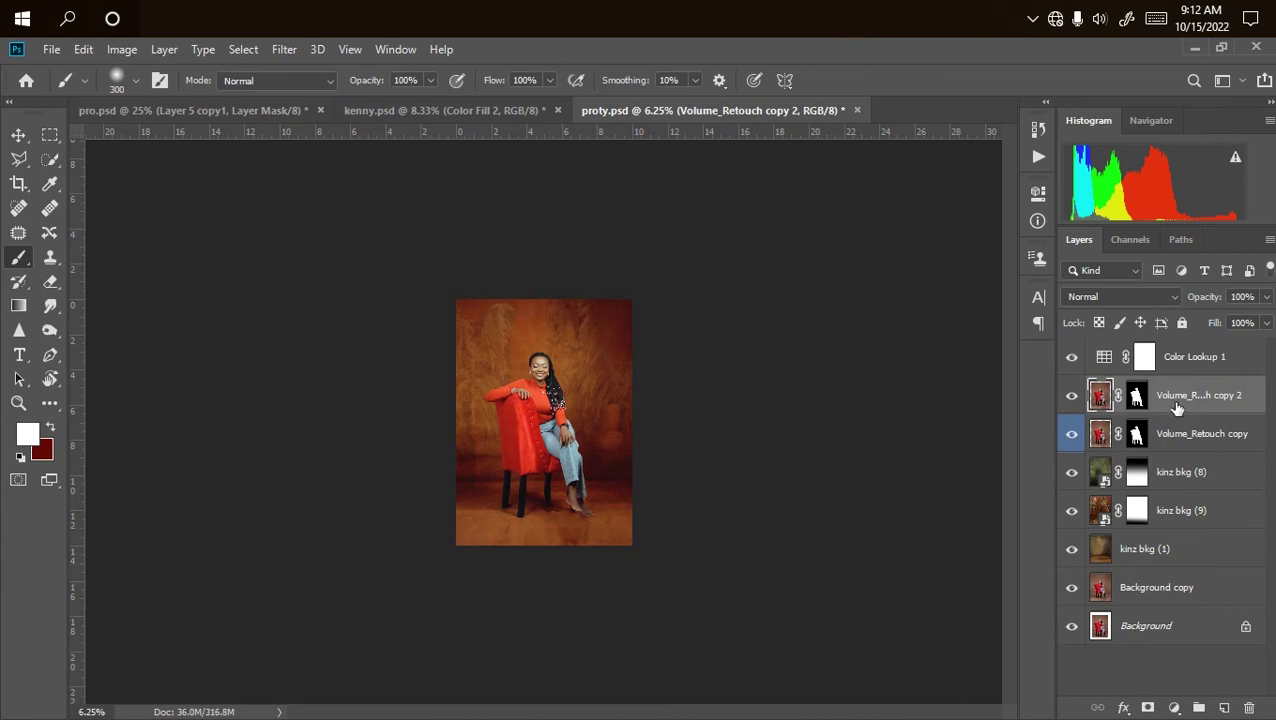
{"action": "left_click", "coordinate": [129, 47]}
{"action": "mouse_move", "coordinate": [257, 229]}
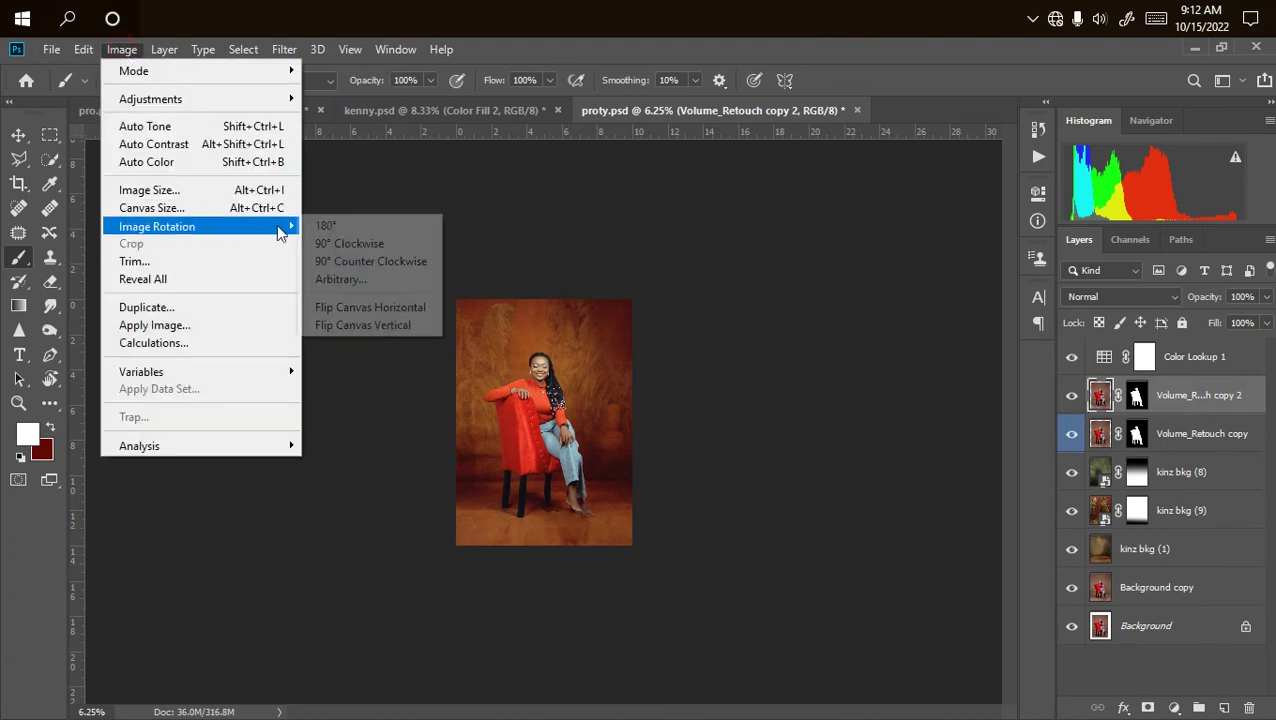
{"action": "left_click", "coordinate": [365, 324]}
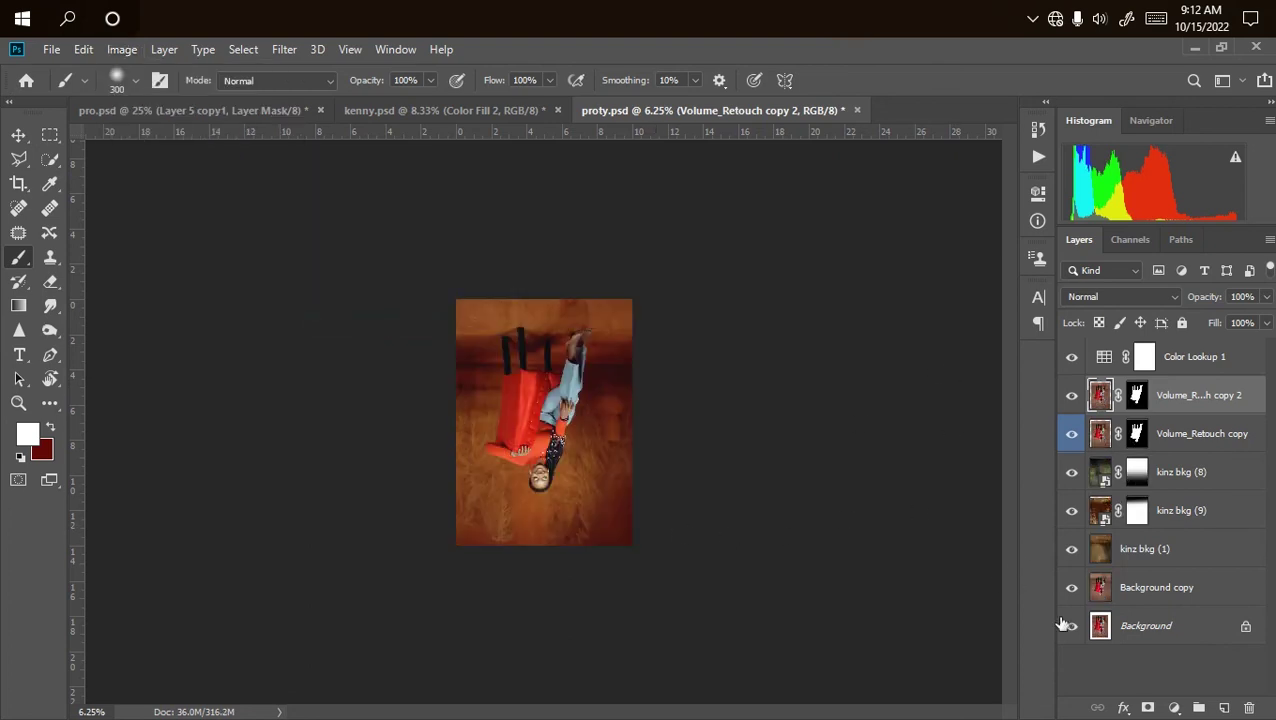
{"action": "left_click_drag", "start_coordinate": [1075, 397], "coordinate": [1070, 546]}
{"action": "key", "text": "ctrl+z"}
{"action": "key", "text": "ctrl+z"}
{"action": "key", "text": "ctrl+z"}
{"action": "key", "text": "ctrl+z"}
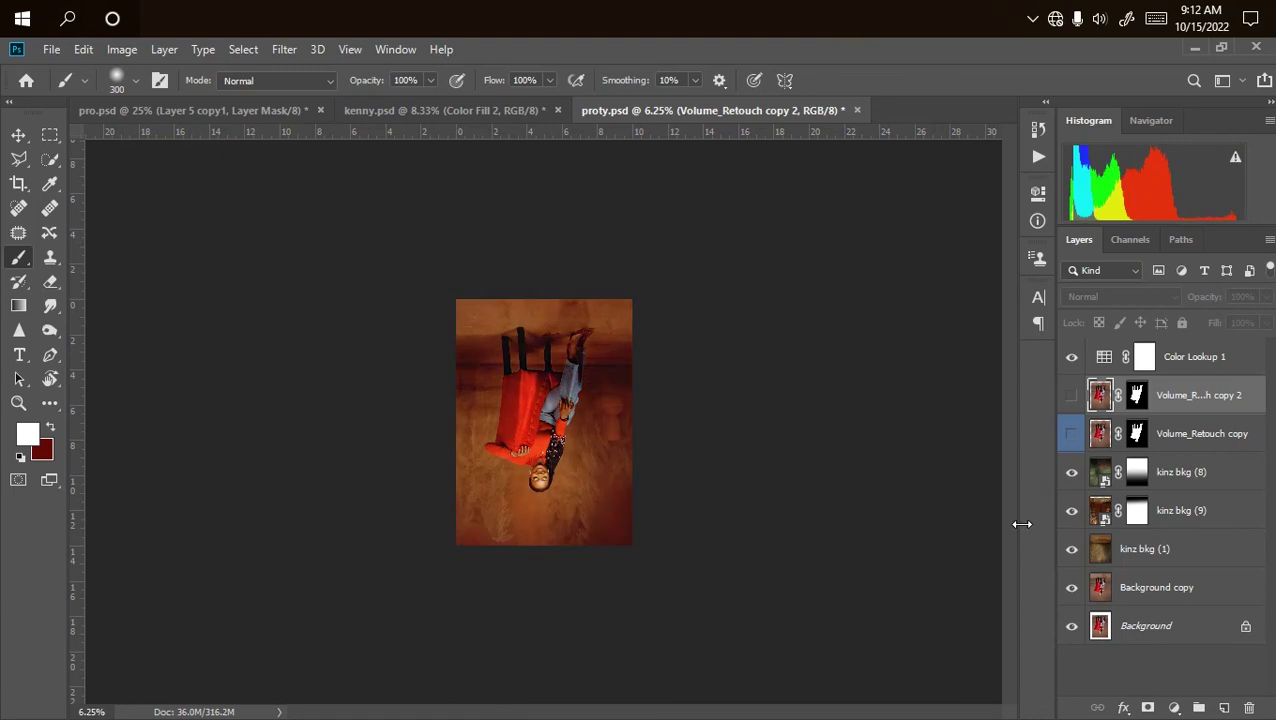
{"action": "key", "text": "ctrl+z"}
{"action": "key", "text": "ctrl+z"}
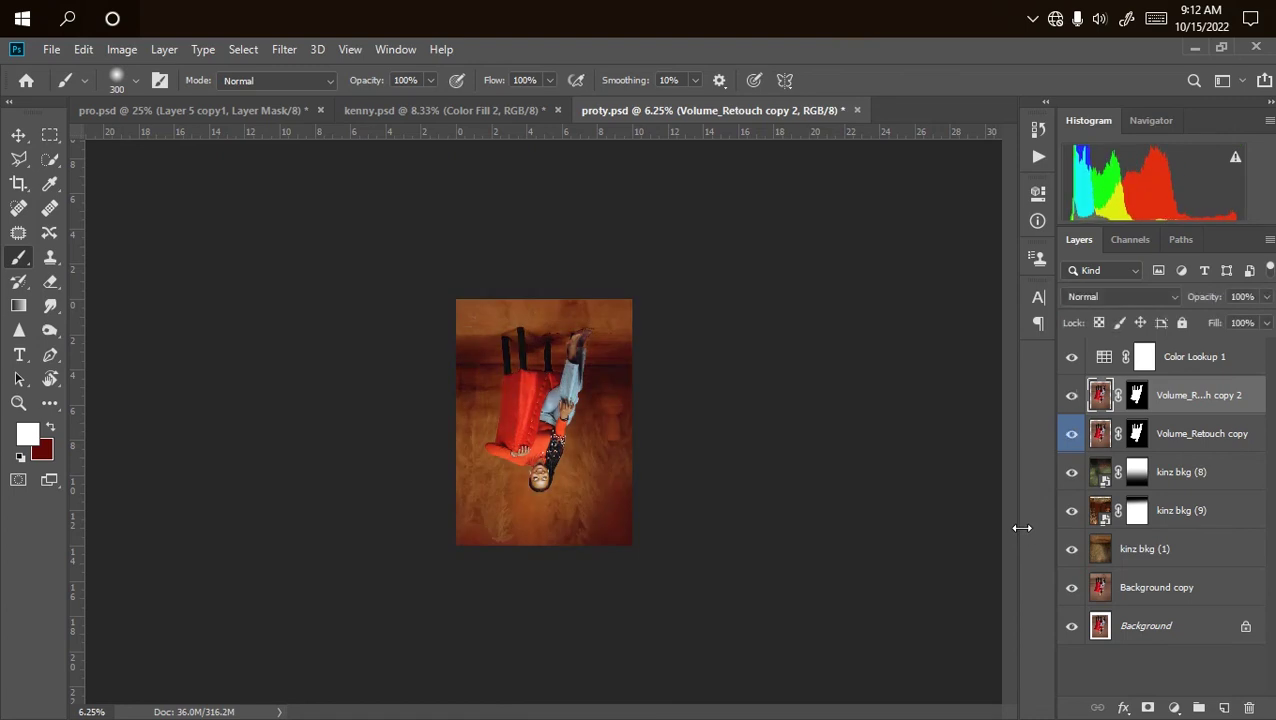
{"action": "key", "text": "ctrl+z"}
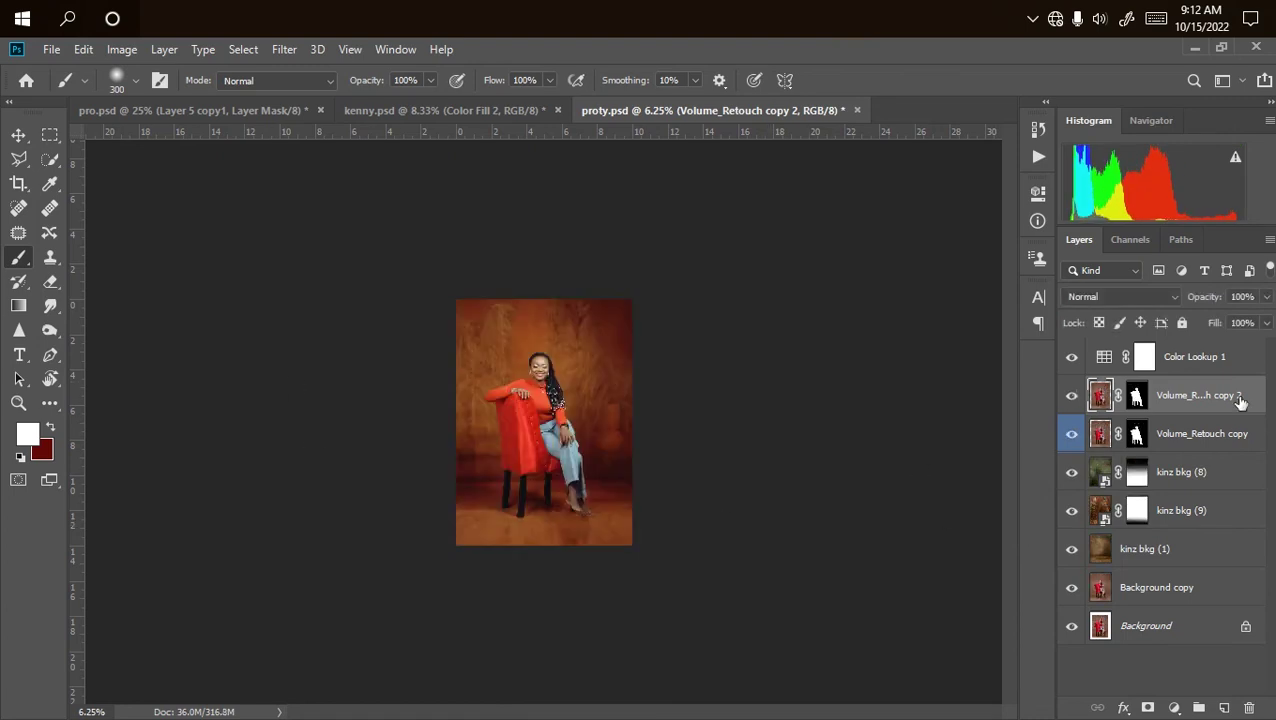
Convert the duplicate to a smart object and open its contents as Volume_Retouch copy 2.psb.
{"action": "right_click", "coordinate": [1203, 400]}
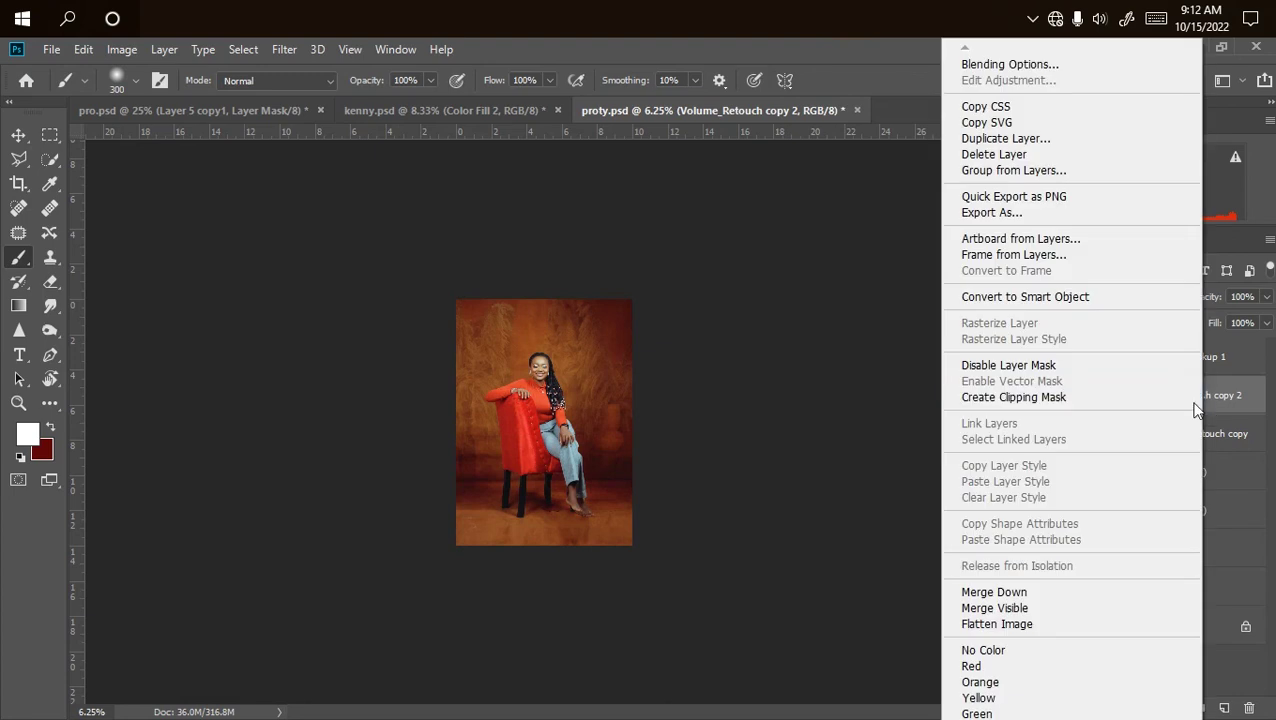
{"action": "left_click", "coordinate": [1040, 297]}
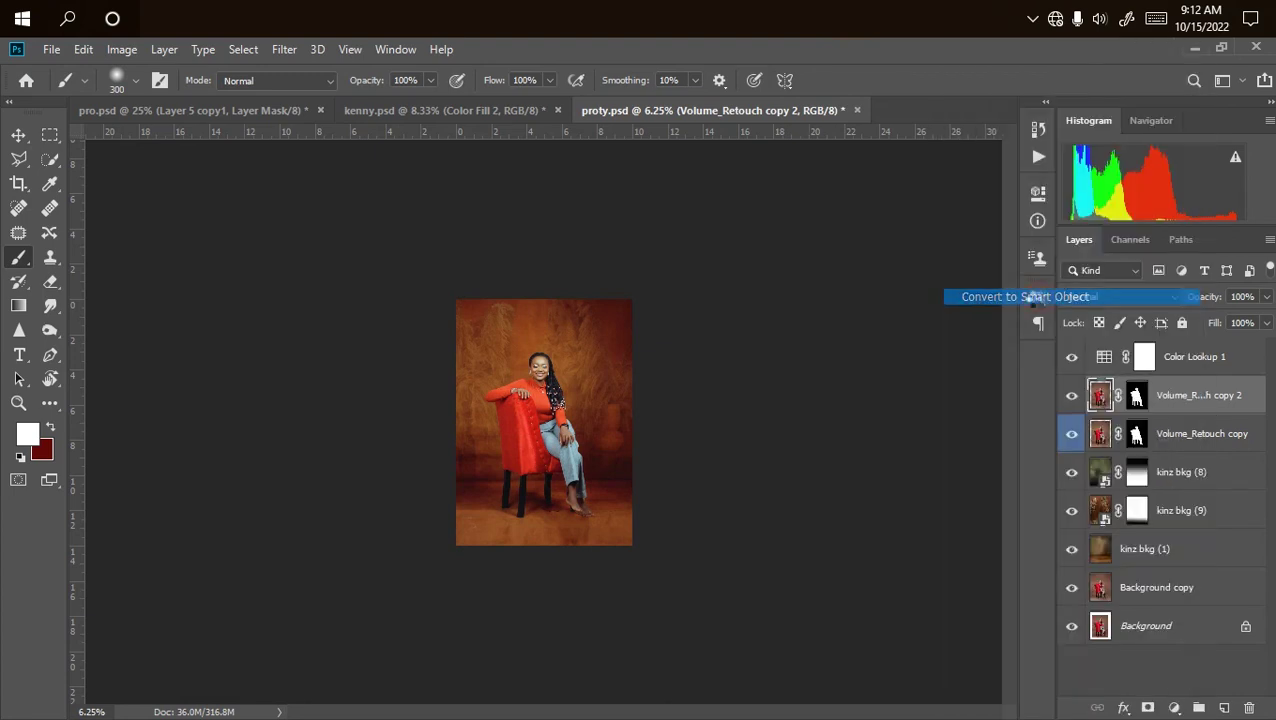
{"action": "right_click", "coordinate": [1184, 400]}
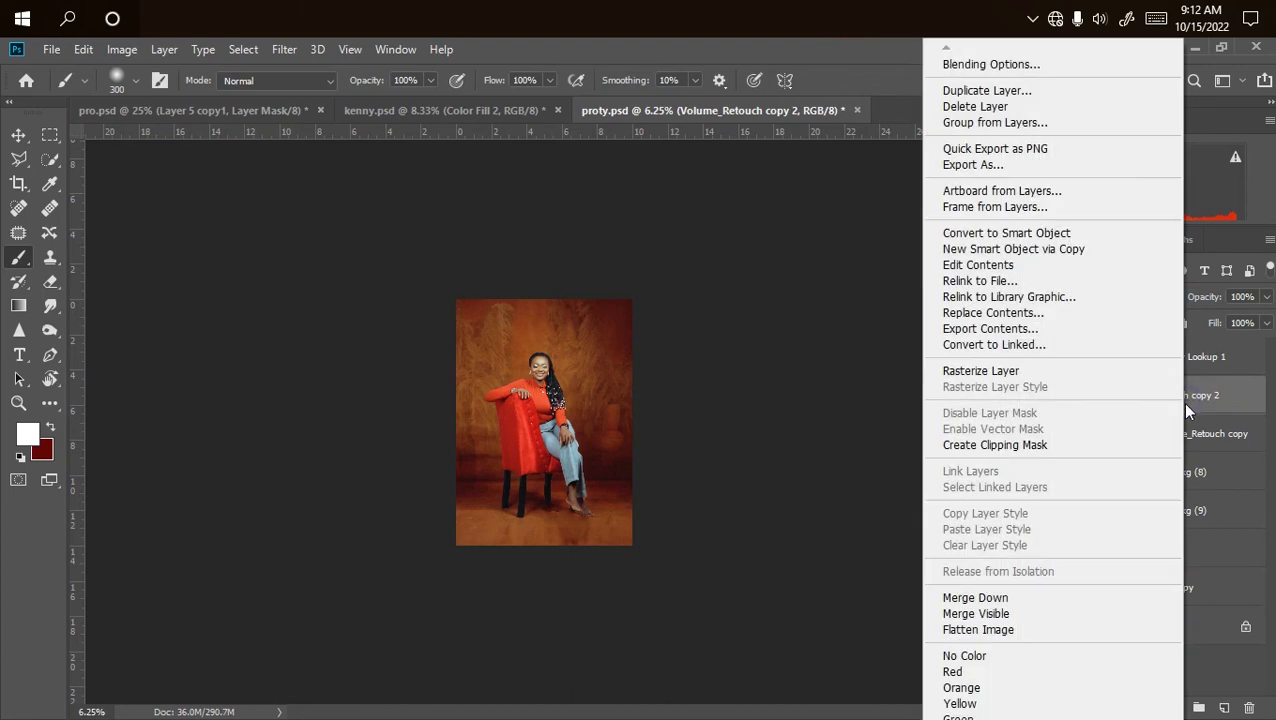
{"action": "left_click", "coordinate": [996, 265]}
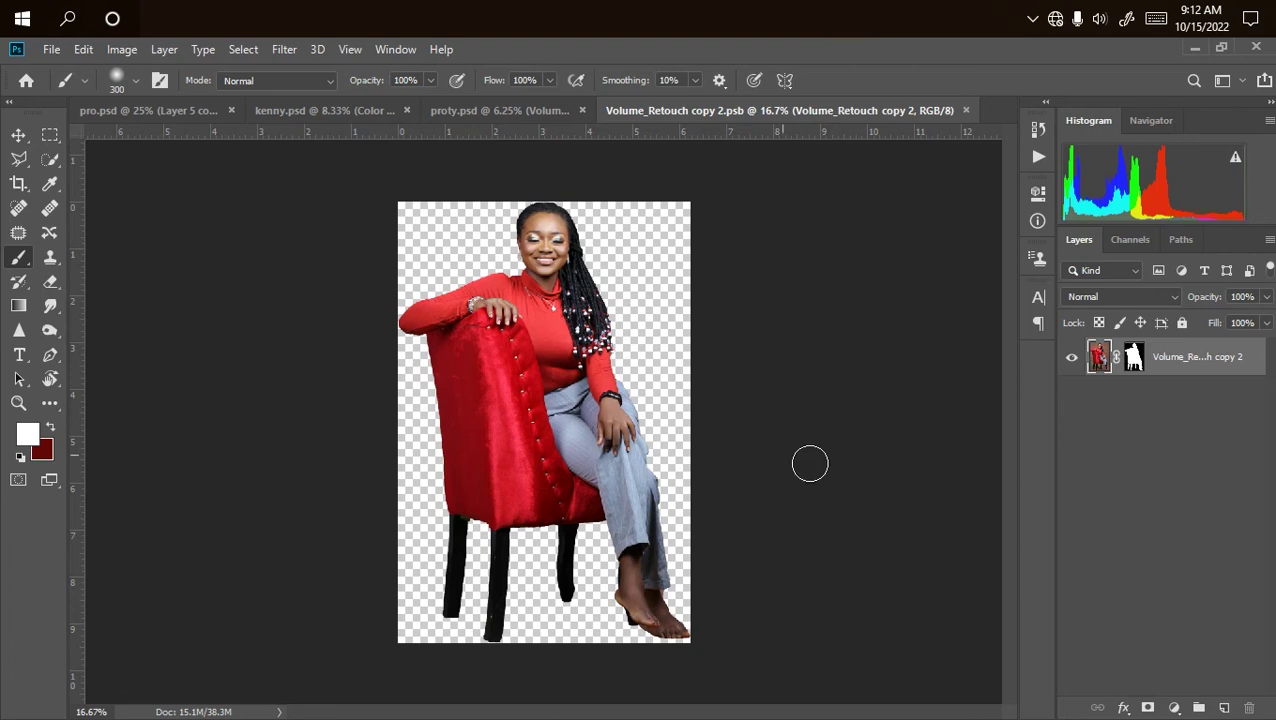
Flip the smart object's canvas vertically, save it, and close the .psb to return to proty.psd.
{"action": "left_click", "coordinate": [121, 50]}
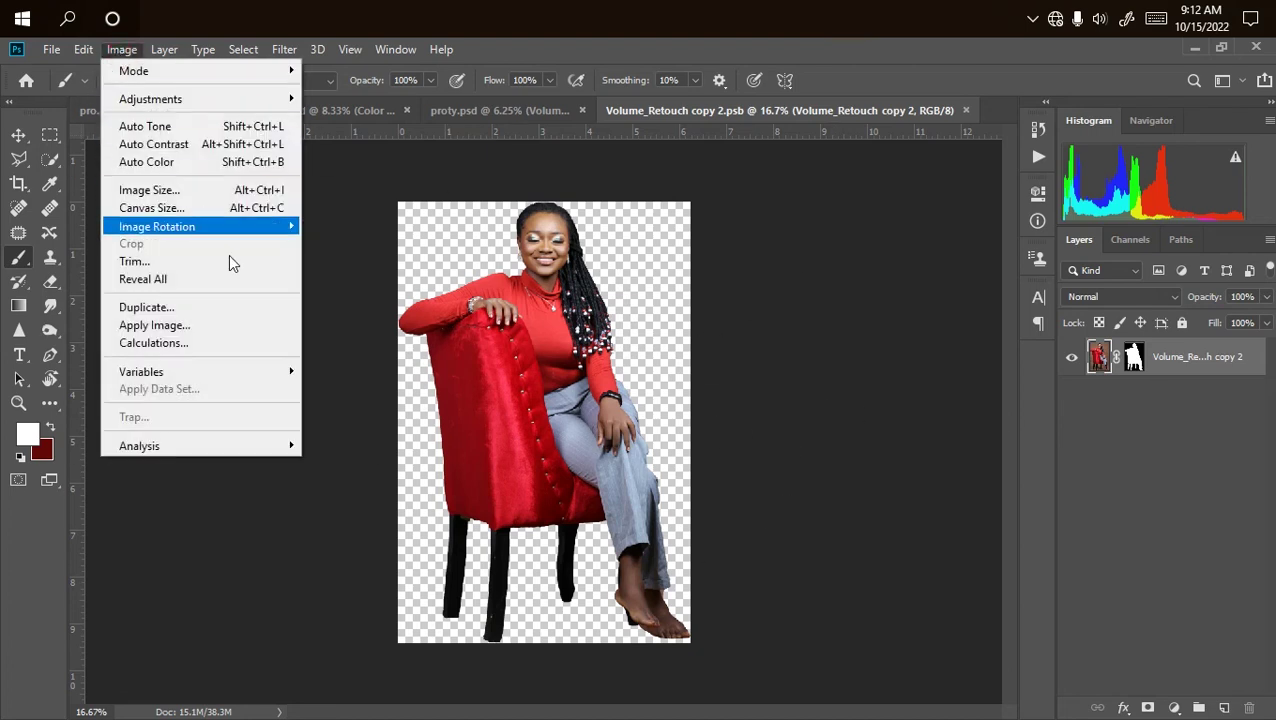
{"action": "mouse_move", "coordinate": [250, 228]}
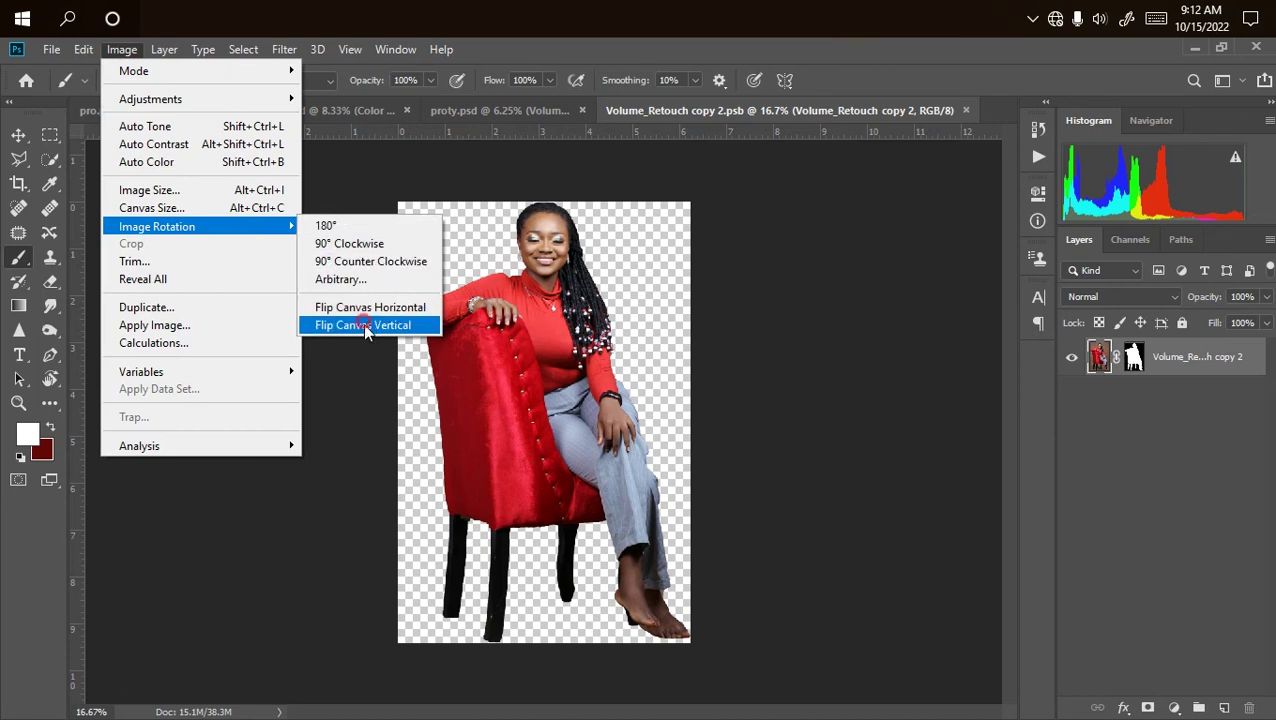
{"action": "left_click", "coordinate": [360, 326]}
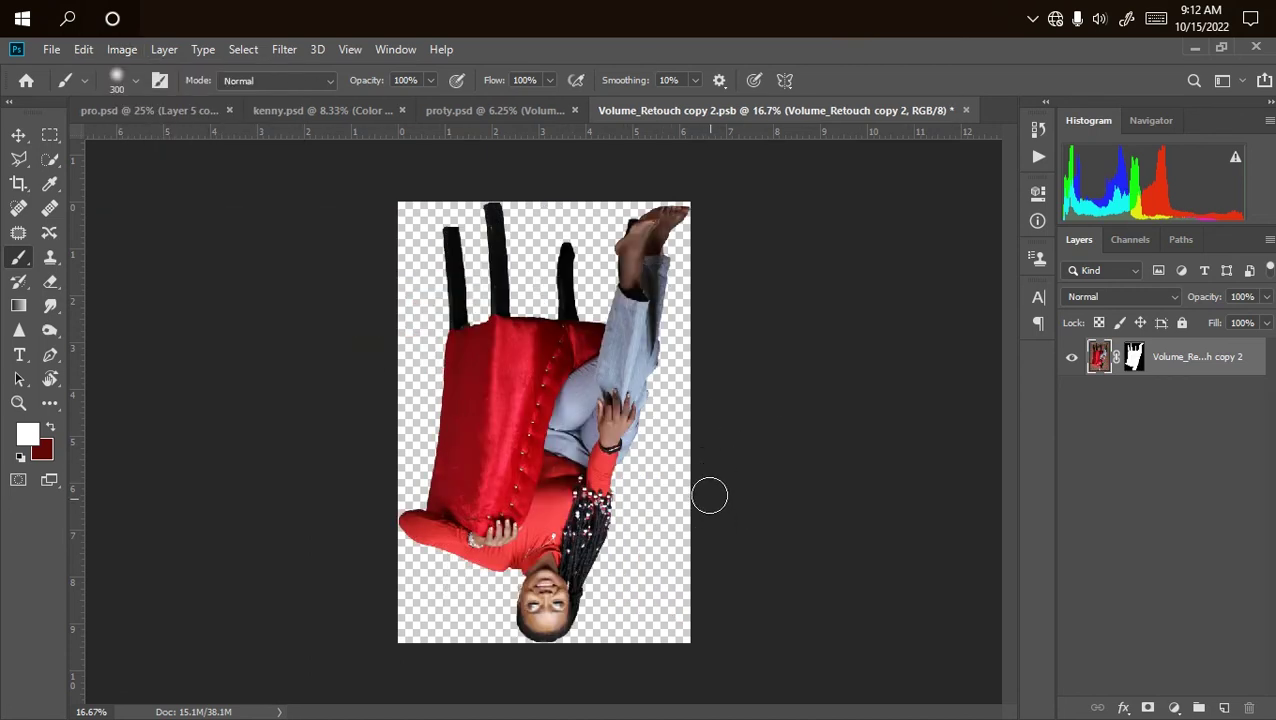
{"action": "key", "text": "ctrl+s"}
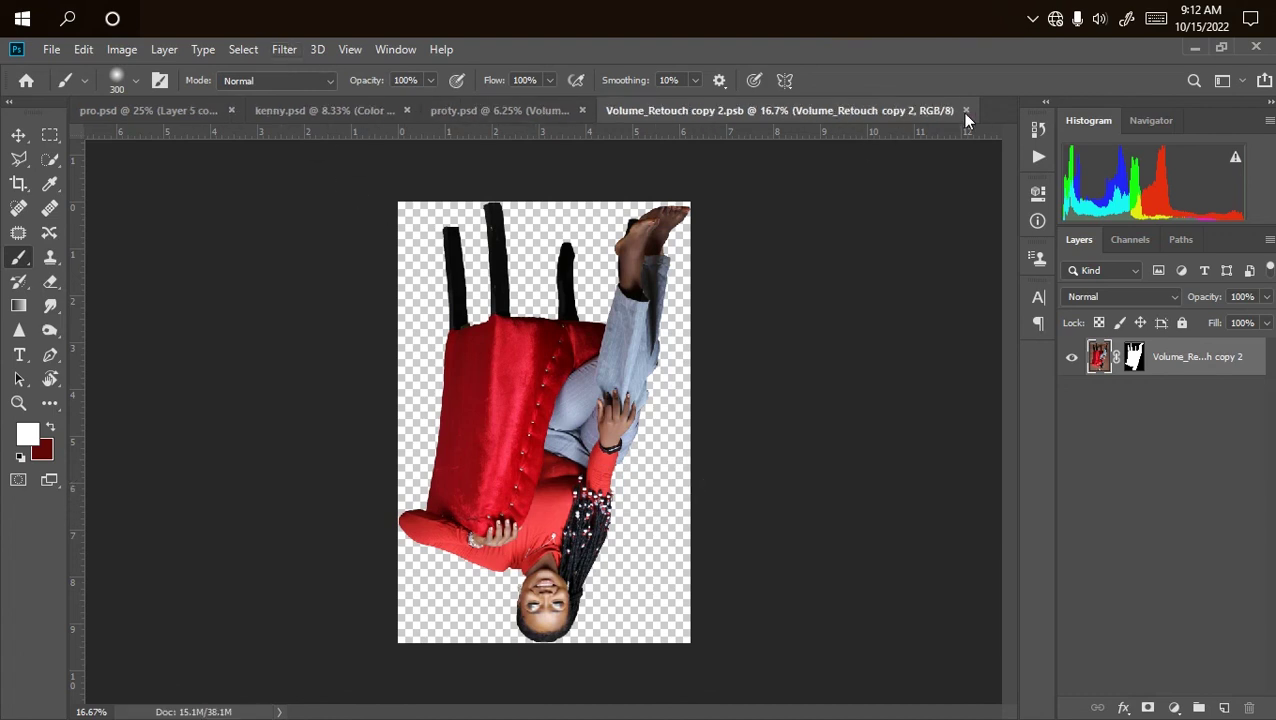
{"action": "left_click", "coordinate": [965, 111]}
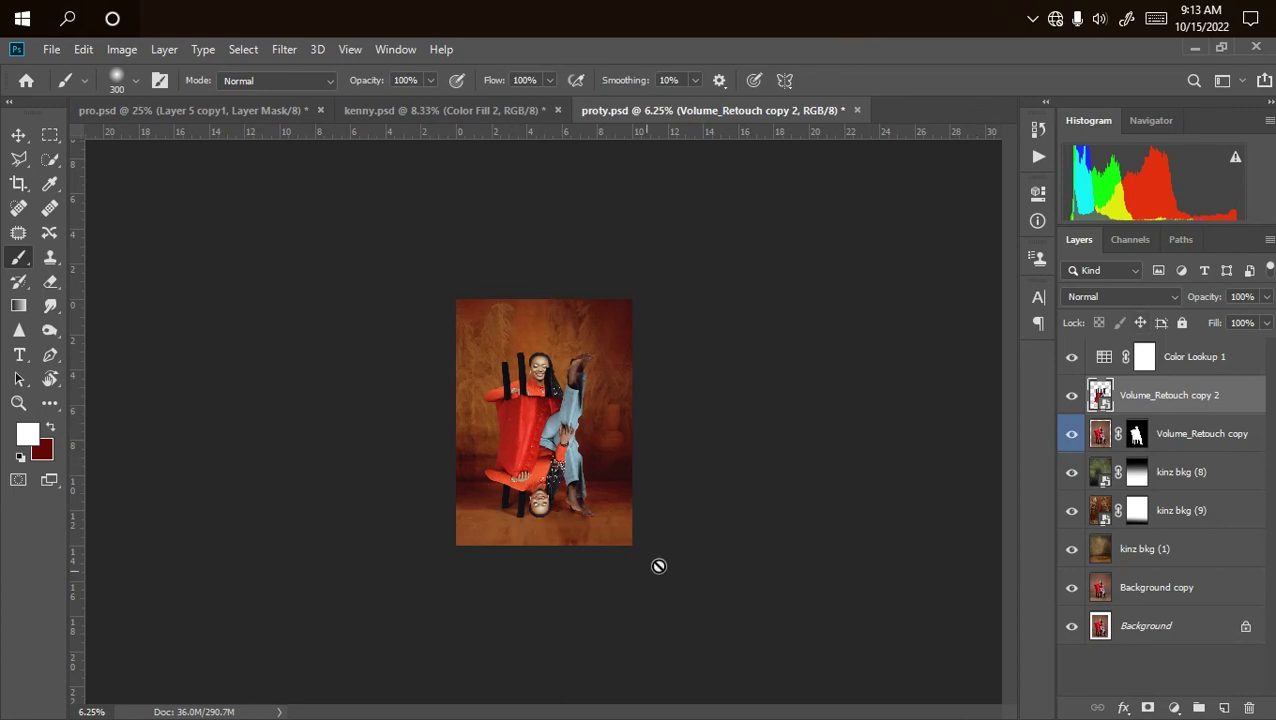
Move the flipped Volume_Retouch copy 2 layer down so it meets the chair legs and feet.
{"action": "left_click", "coordinate": [17, 140]}
{"action": "left_click_drag", "start_coordinate": [396, 433], "coordinate": [410, 443]}
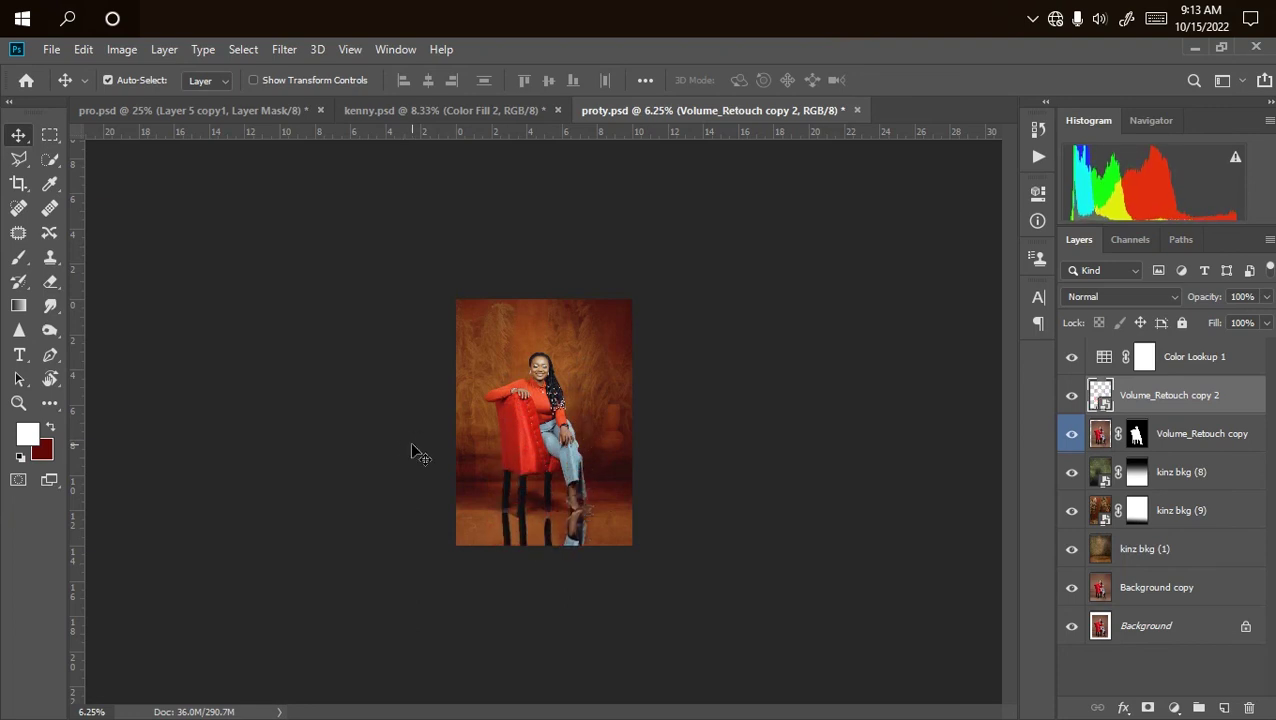
{"action": "key", "text": "Down"}
{"action": "key", "text": "Down"}
{"action": "key", "text": "Down"}
{"action": "key", "text": "Down"}
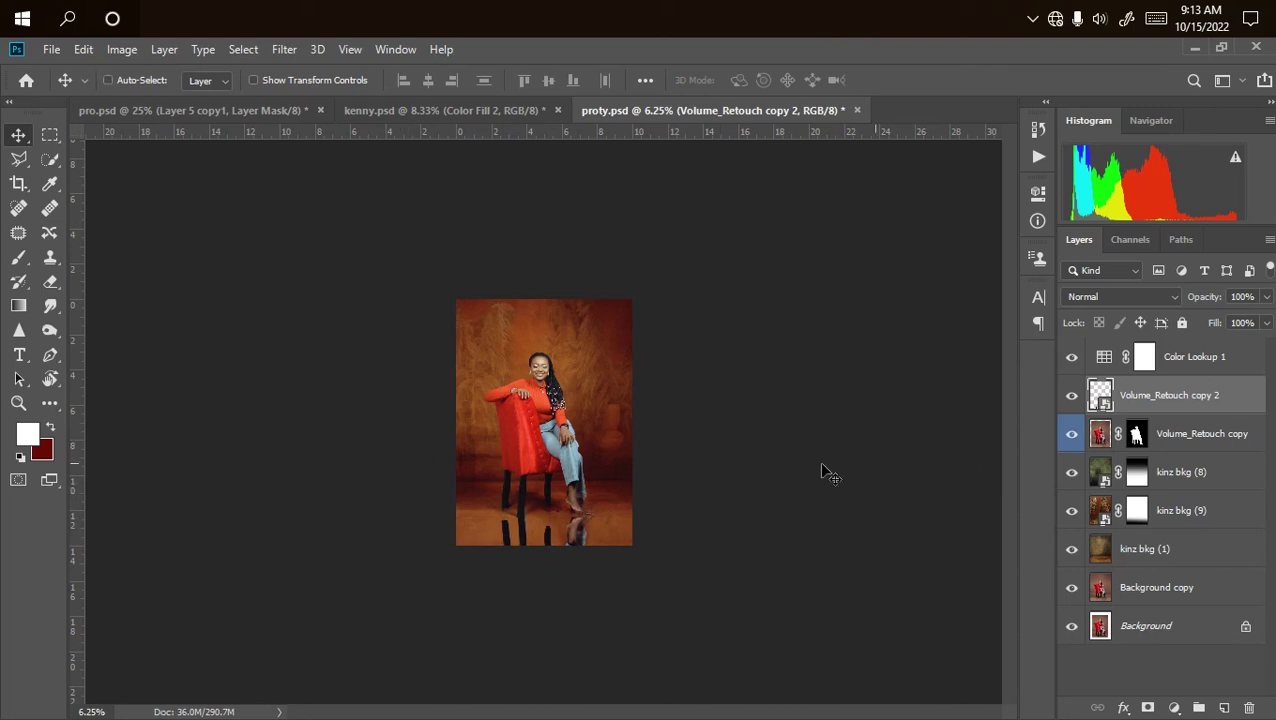
{"action": "key", "text": "ctrl+plus"}
{"action": "key", "text": "ctrl+plus"}
{"action": "key", "text": "ctrl+plus"}
{"action": "left_click_drag", "start_coordinate": [796, 545], "coordinate": [675, 427]}
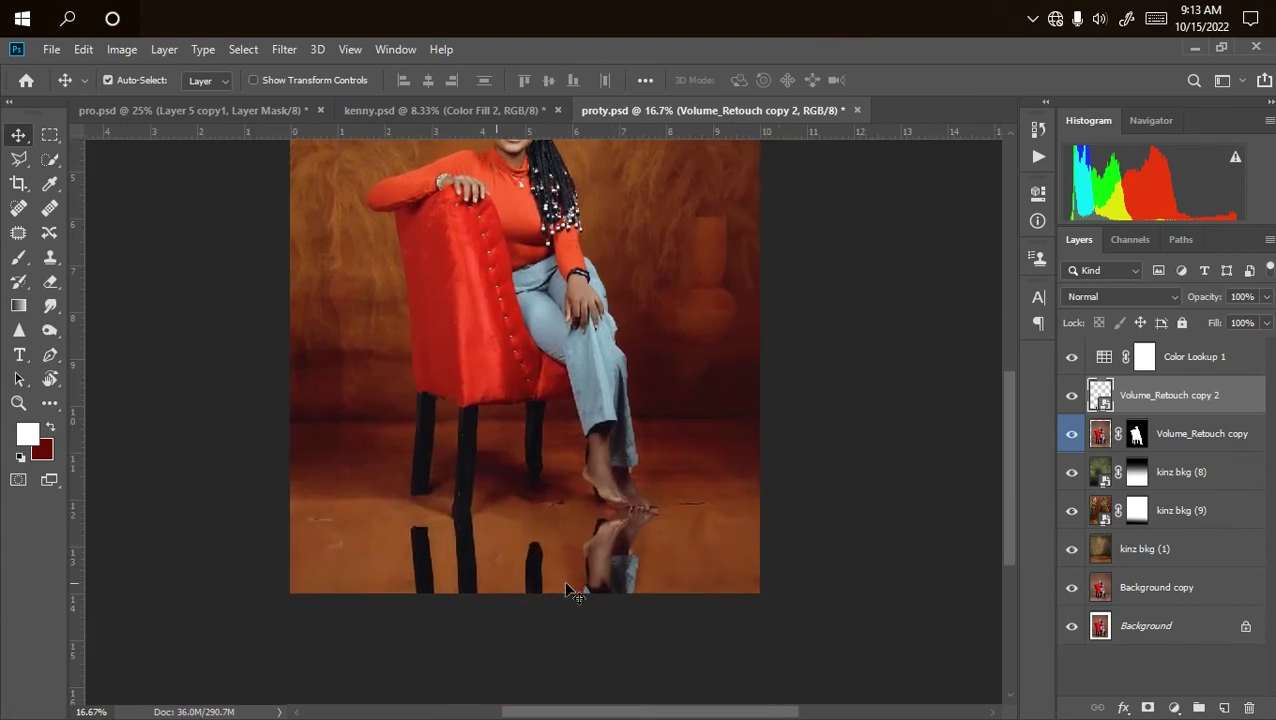
{"action": "left_click_drag", "start_coordinate": [555, 574], "coordinate": [562, 578]}
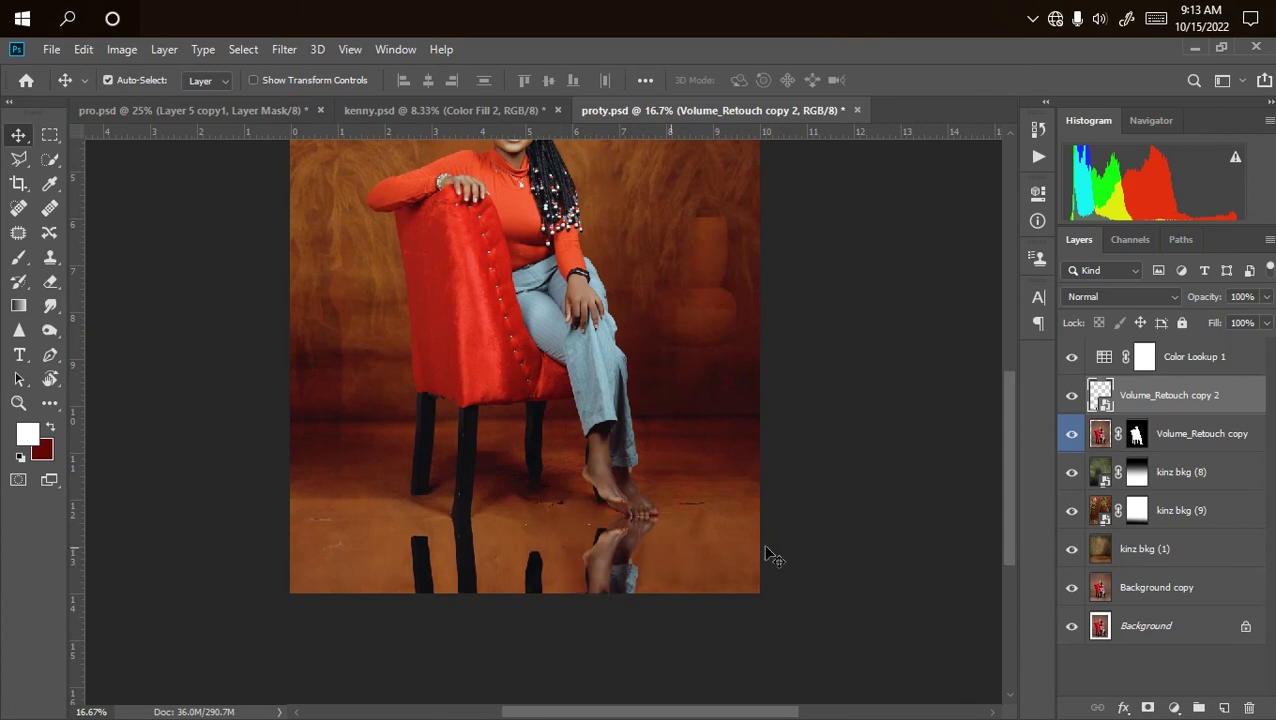
Lower the reflection layer's opacity to a faint mirror, then compare against pro.psd.
{"action": "left_click", "coordinate": [1266, 299]}
{"action": "left_click_drag", "start_coordinate": [1266, 318], "coordinate": [1212, 328]}
{"action": "key", "text": "ctrl+minus"}
{"action": "key", "text": "ctrl+minus"}
{"action": "key", "text": "ctrl+minus"}
{"action": "key", "text": "ctrl"}
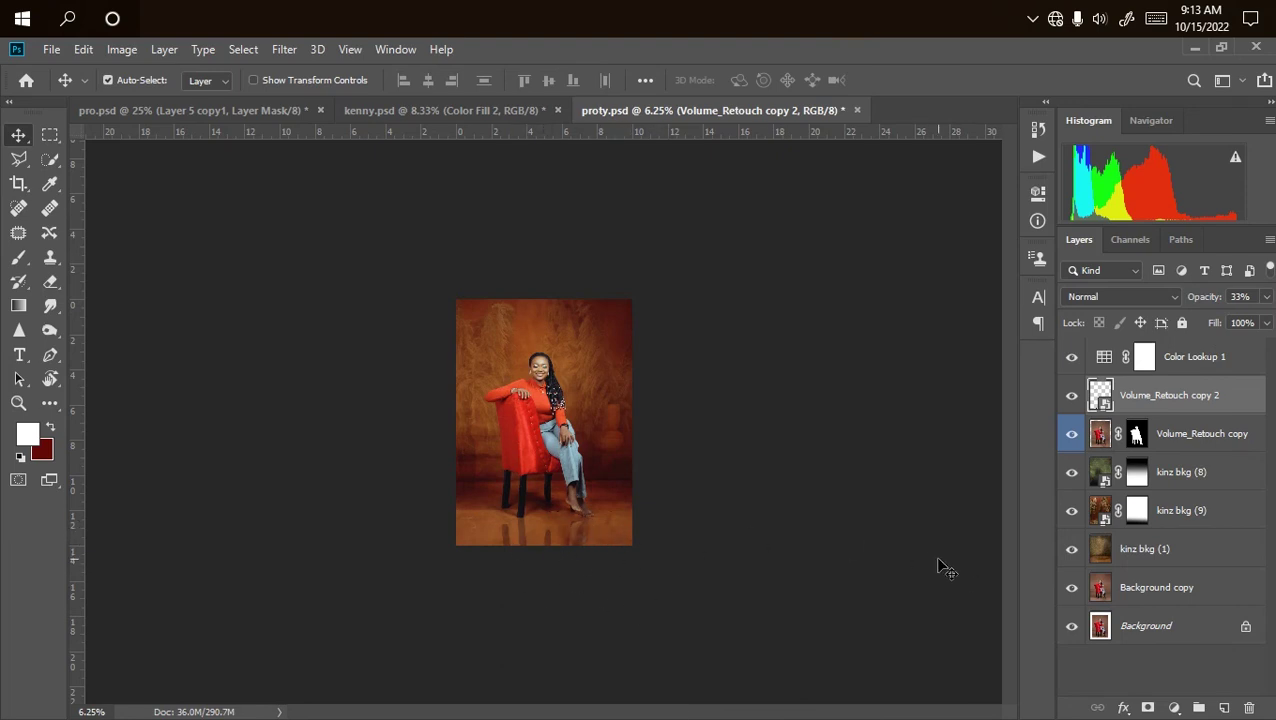
{"action": "left_click", "coordinate": [240, 110]}
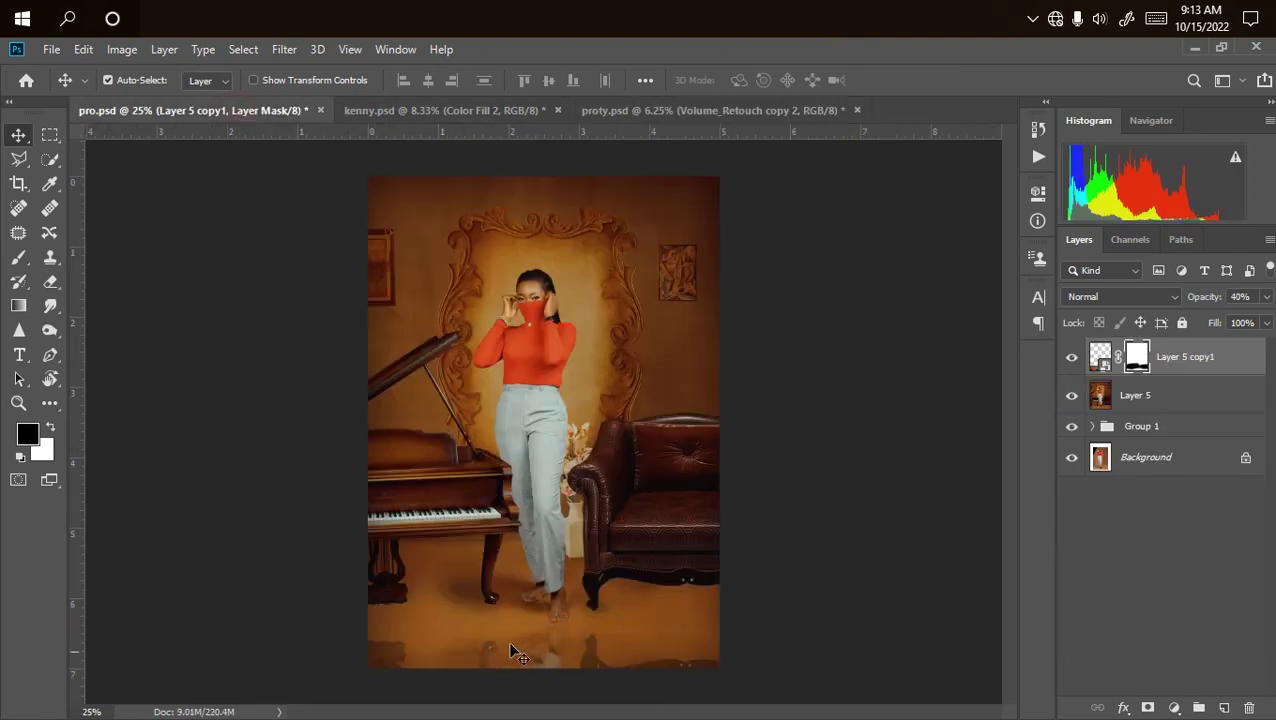
{"action": "left_click", "coordinate": [657, 111]}
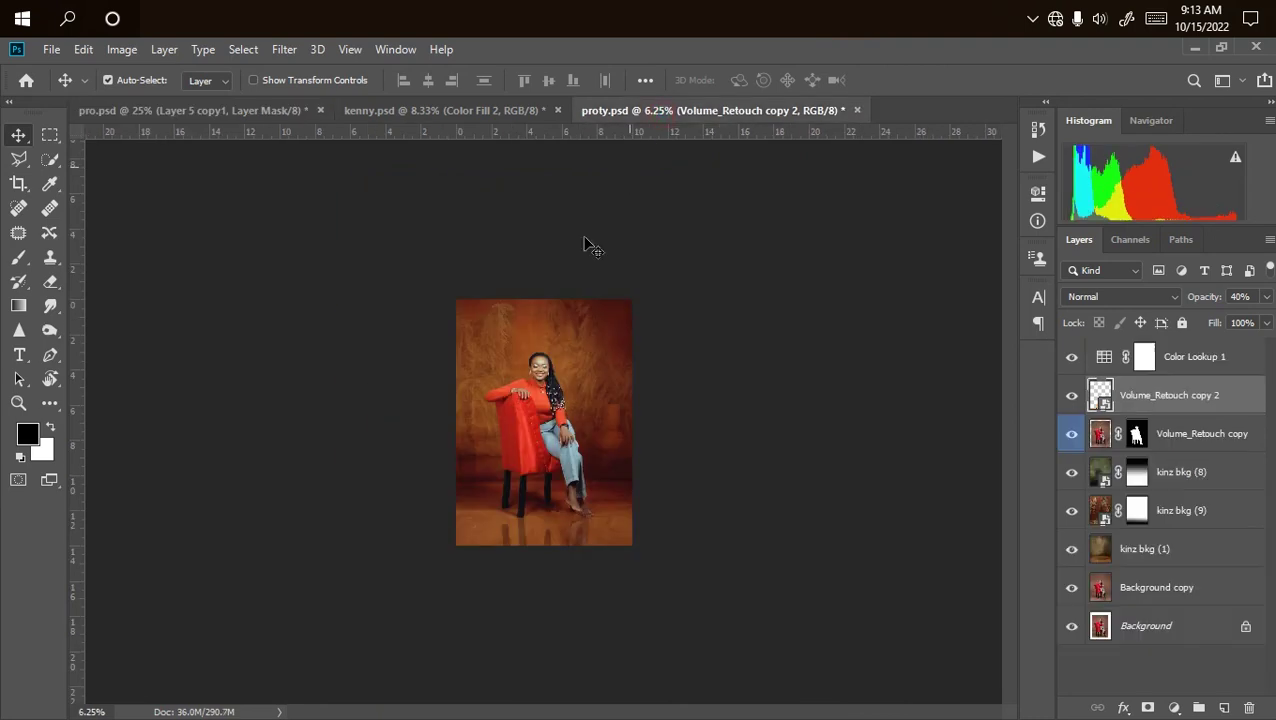